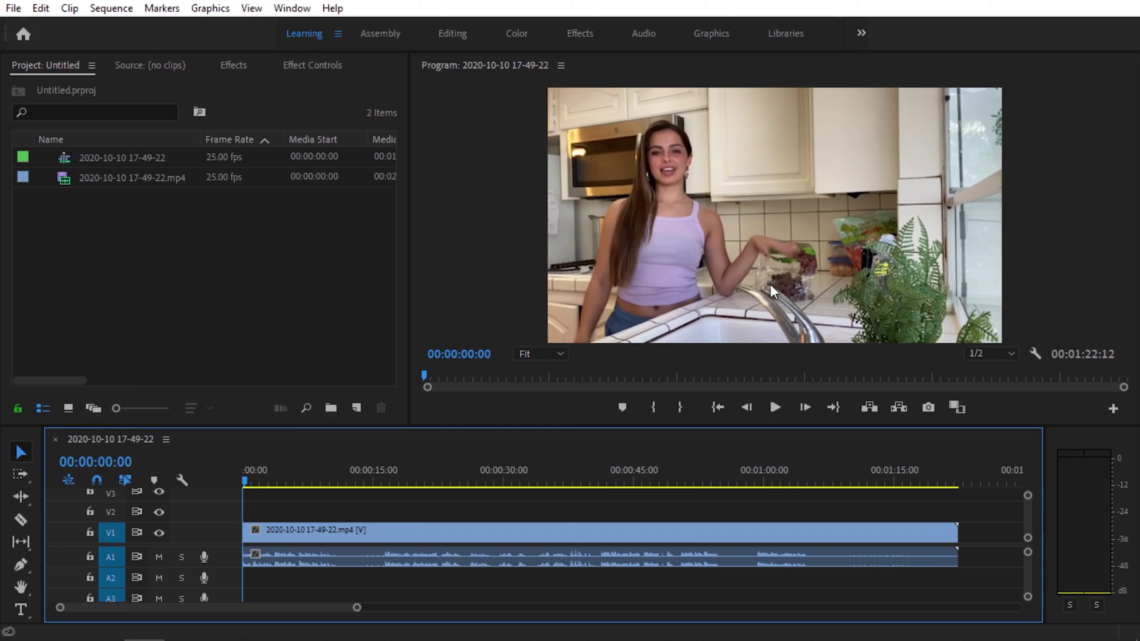
# Step: Preview the kitchen vlog to about 03:15, then bring up the Effects library
pyautogui.click(774, 415)
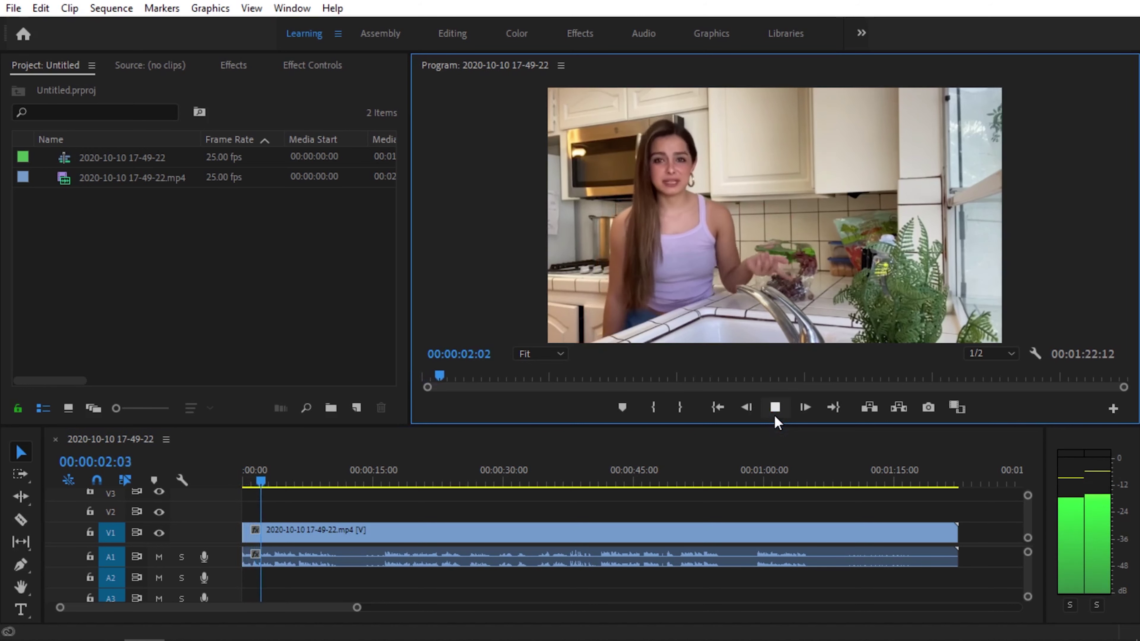
pyautogui.click(774, 416)
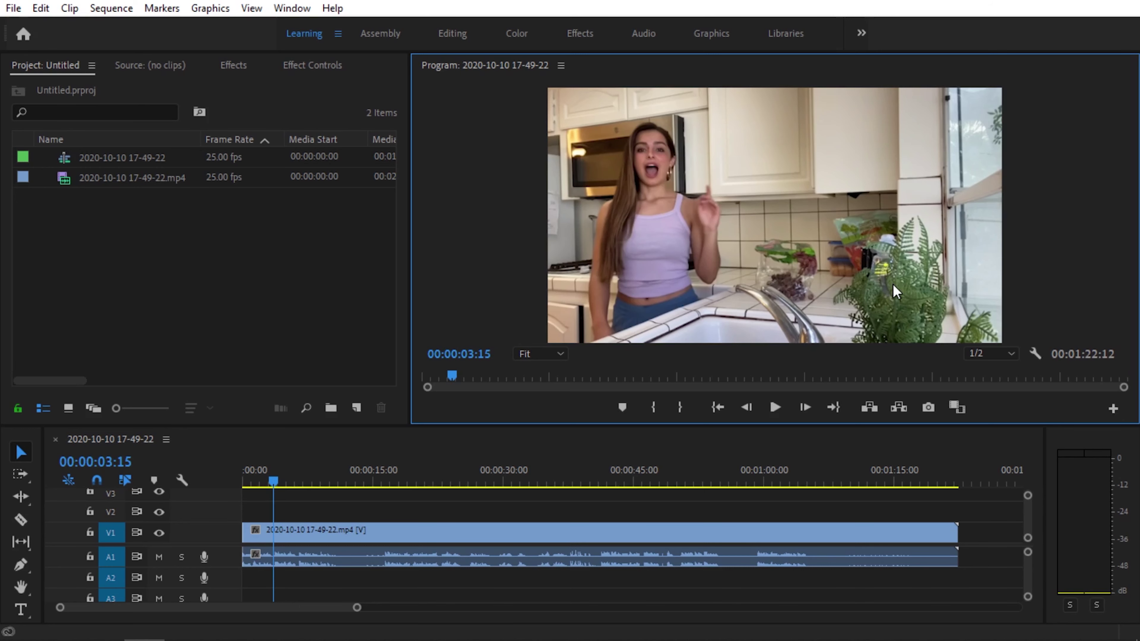
pyautogui.click(234, 68)
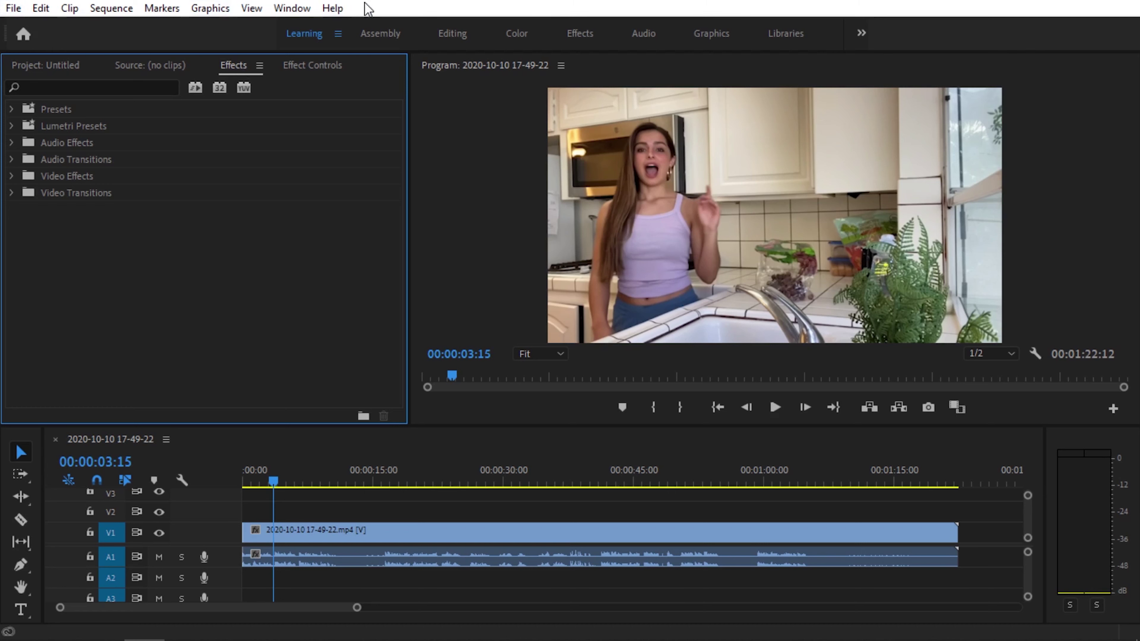
pyautogui.click(291, 9)
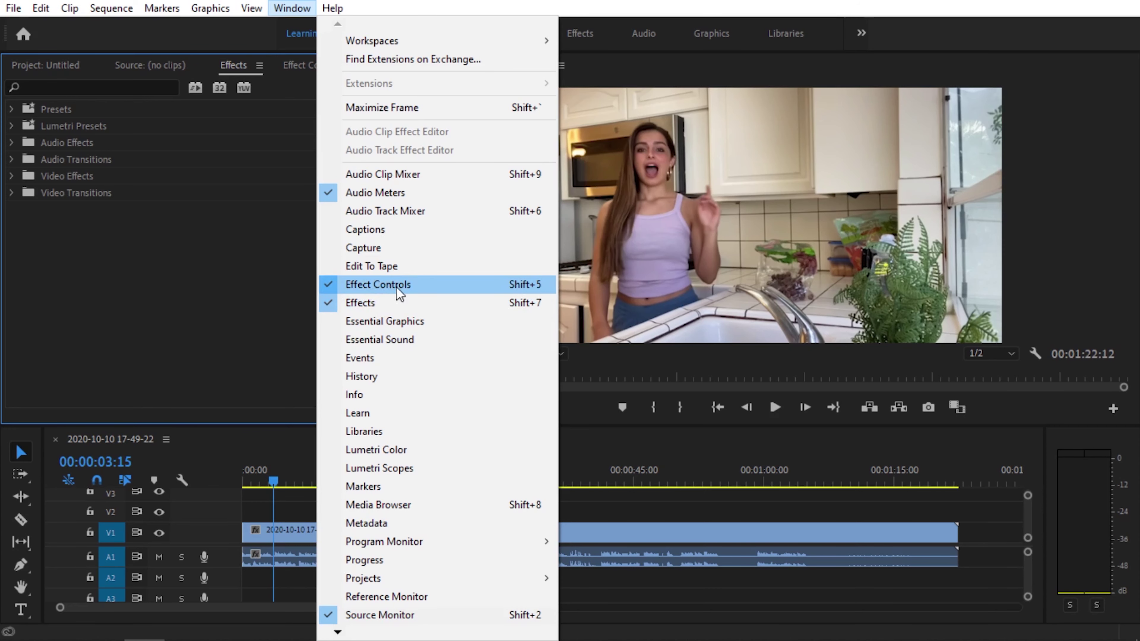
pyautogui.click(212, 328)
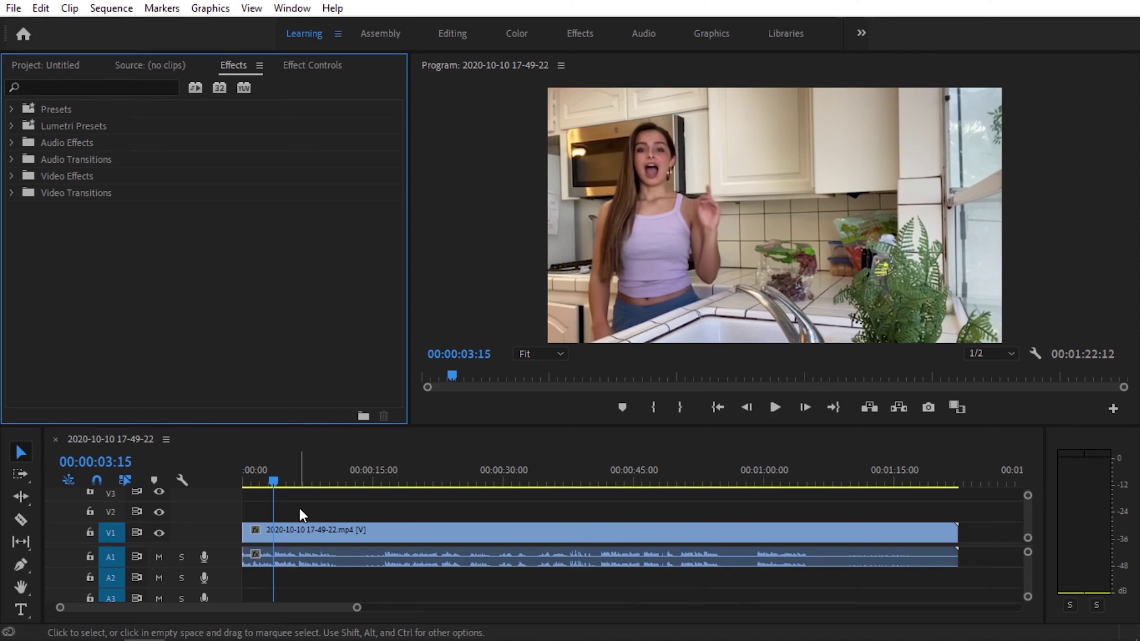
pyautogui.moveTo(276, 476); pyautogui.dragTo(301, 481)
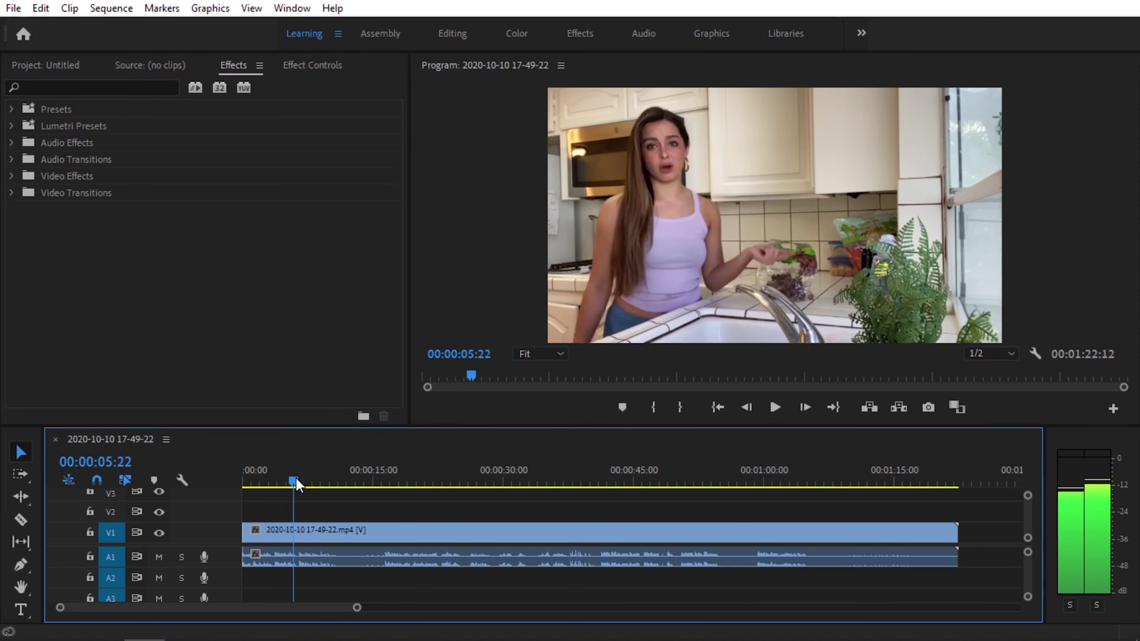
# Step: Razor-cut the V1 clip at about 6 and 9 seconds and replay the short section between the cuts
pyautogui.click(21, 520)
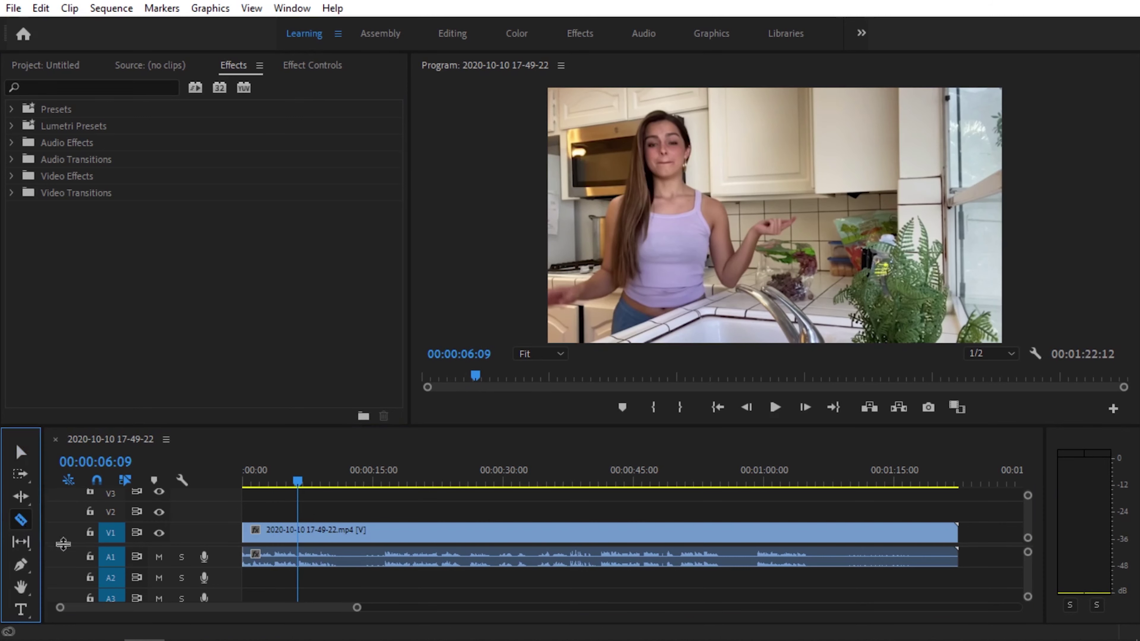
pyautogui.click(298, 532)
pyautogui.click(773, 408)
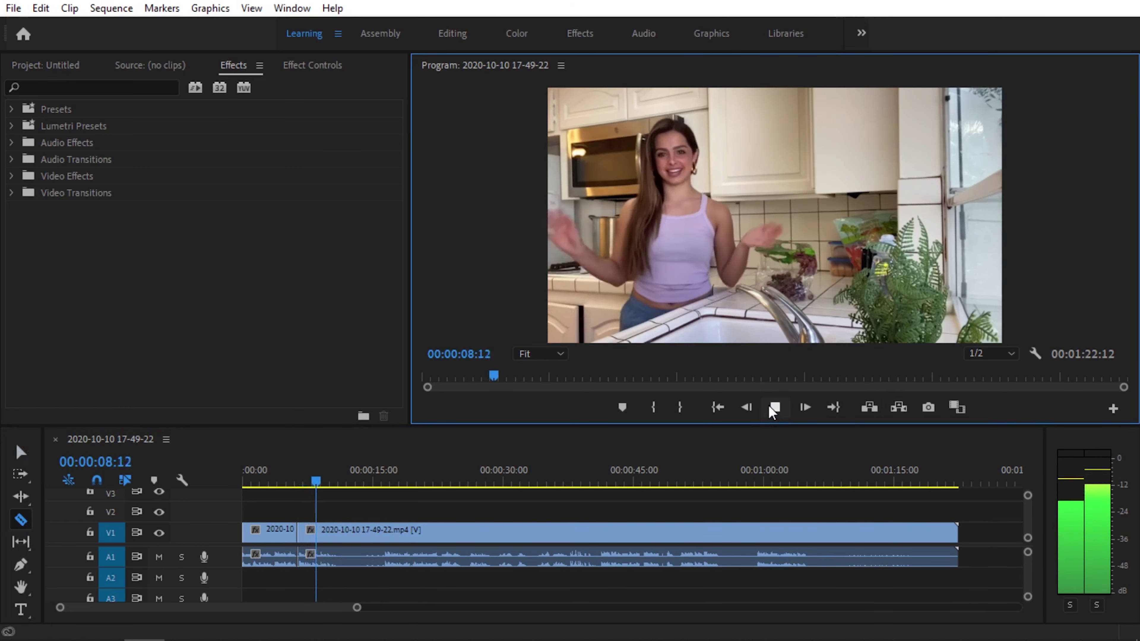
pyautogui.click(773, 409)
pyautogui.click(322, 533)
pyautogui.click(301, 483)
pyautogui.press('space')
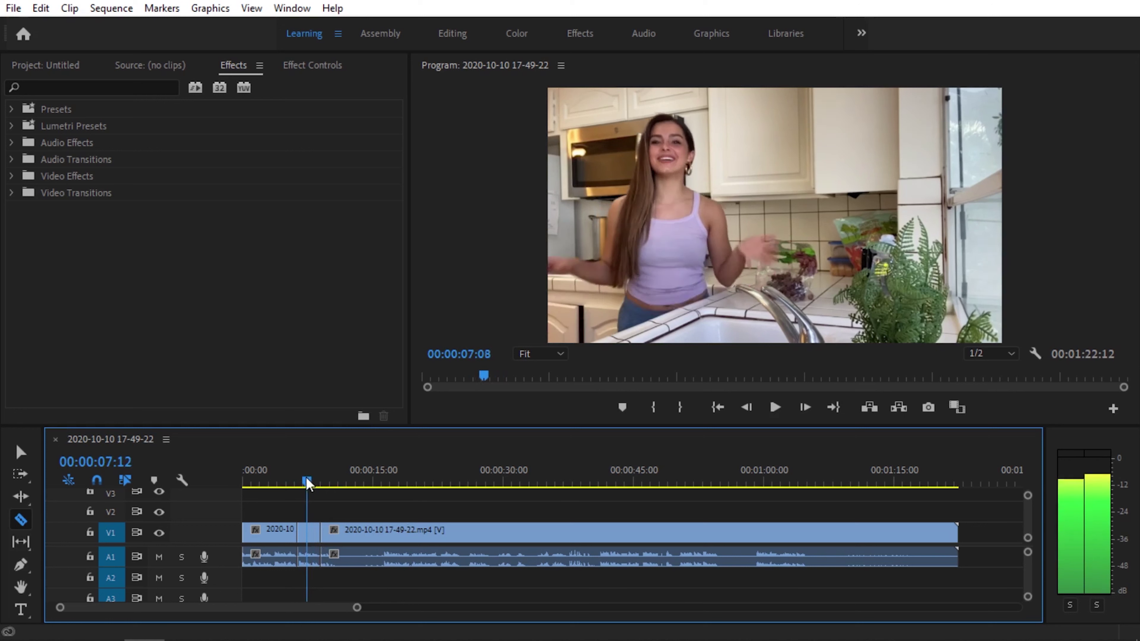
pyautogui.click(299, 482)
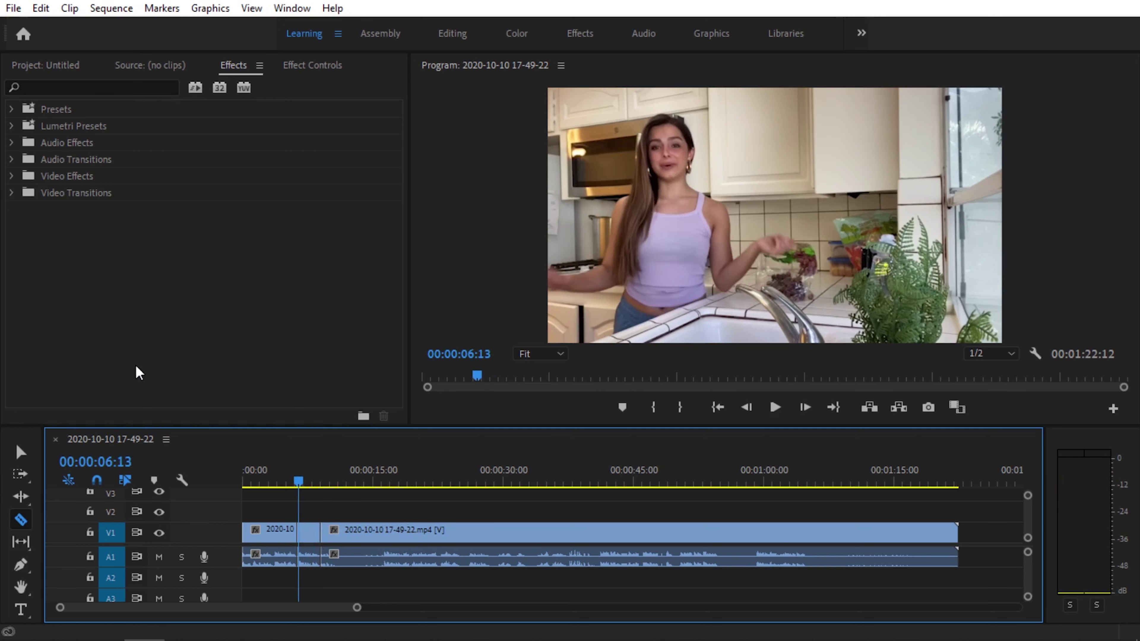
# Step: Apply Twirl from Video Effects > Distort to the short middle clip and show its Effect Controls
pyautogui.click(11, 176)
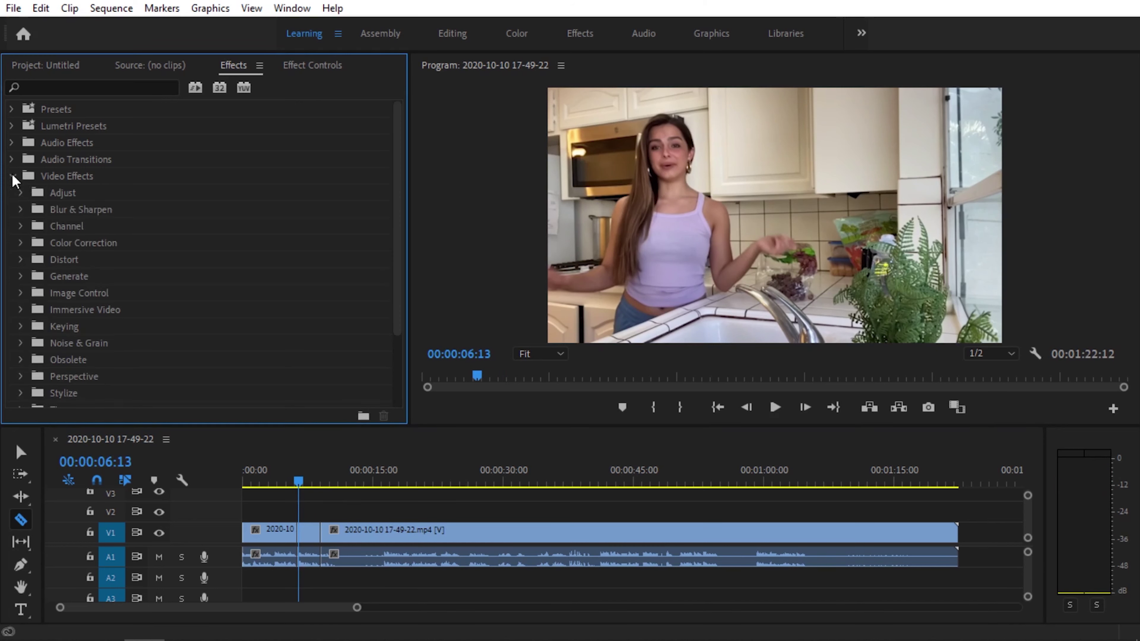
pyautogui.scroll(-1, 120, 198)
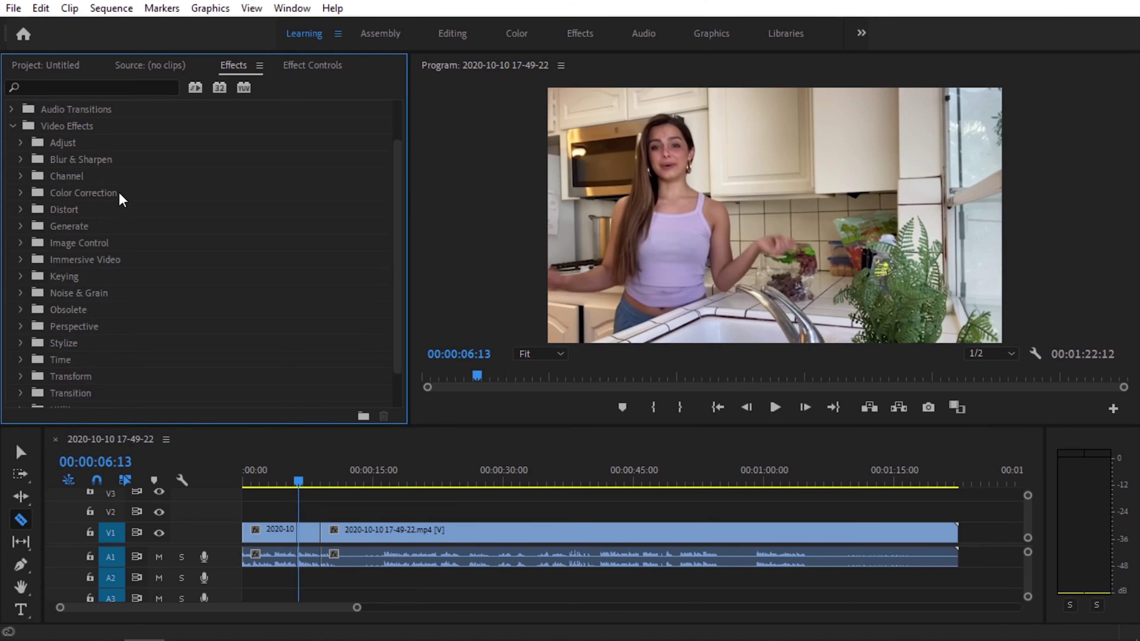
pyautogui.click(21, 210)
pyautogui.scroll(-2, 135, 242)
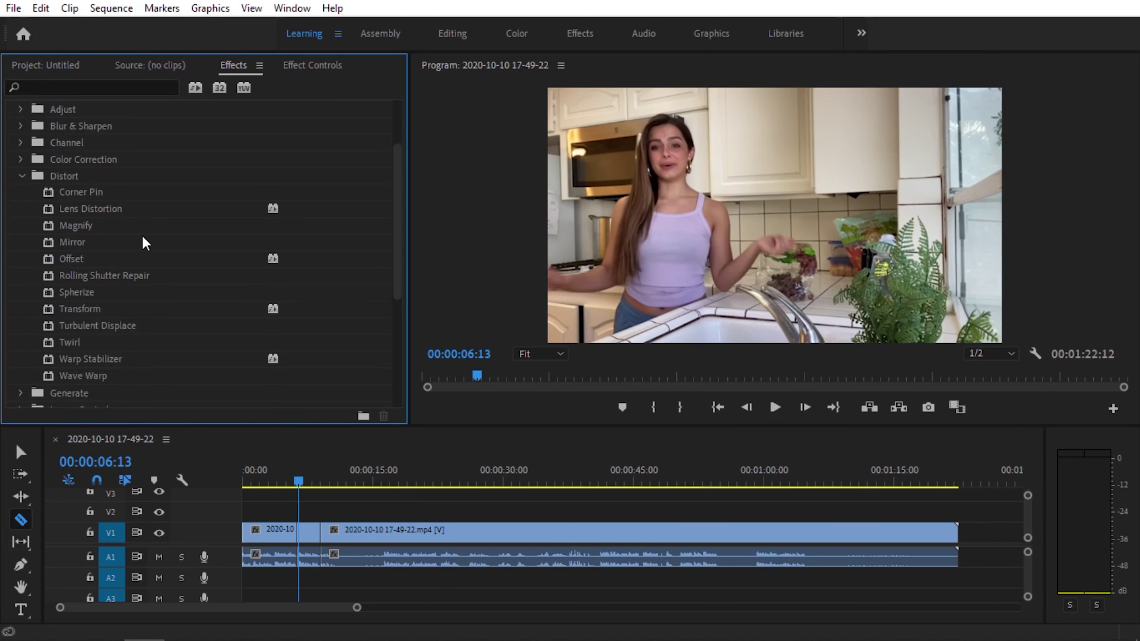
pyautogui.moveTo(70, 332); pyautogui.dragTo(318, 534)
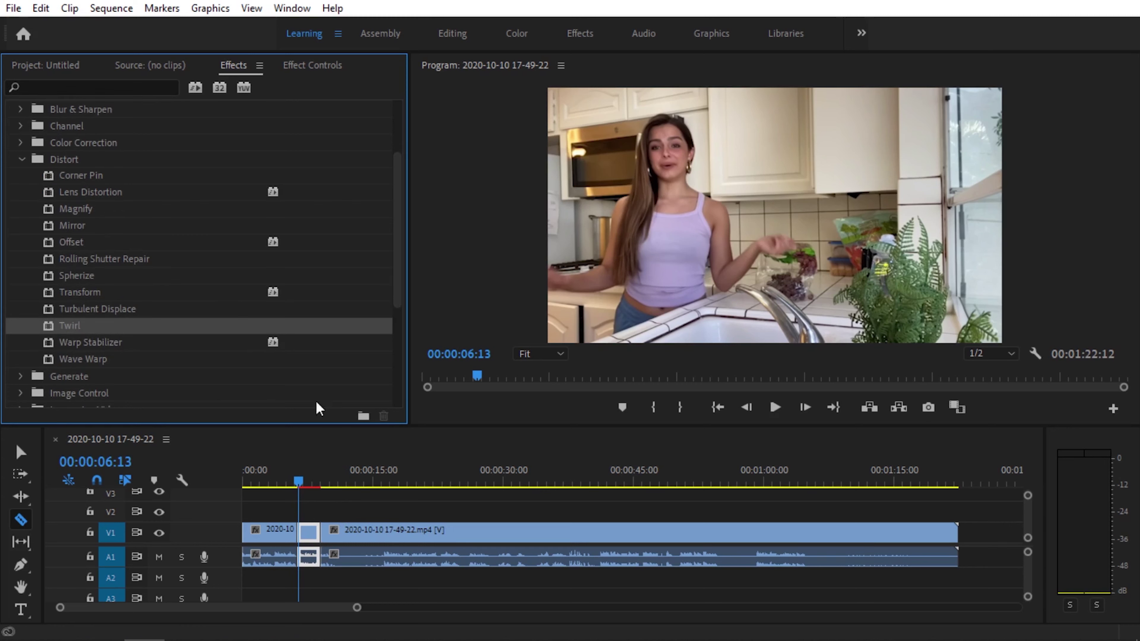
pyautogui.click(330, 66)
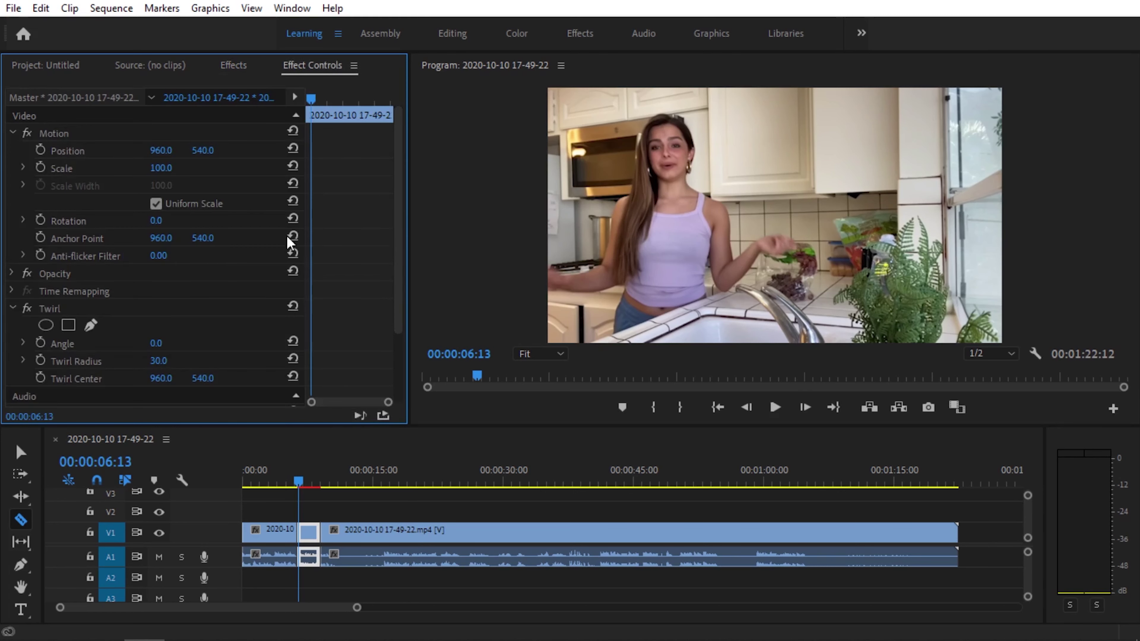
# Step: Set the Twirl Angle to 41° and the Twirl Center to 701, 370 on the middle section
pyautogui.click(14, 133)
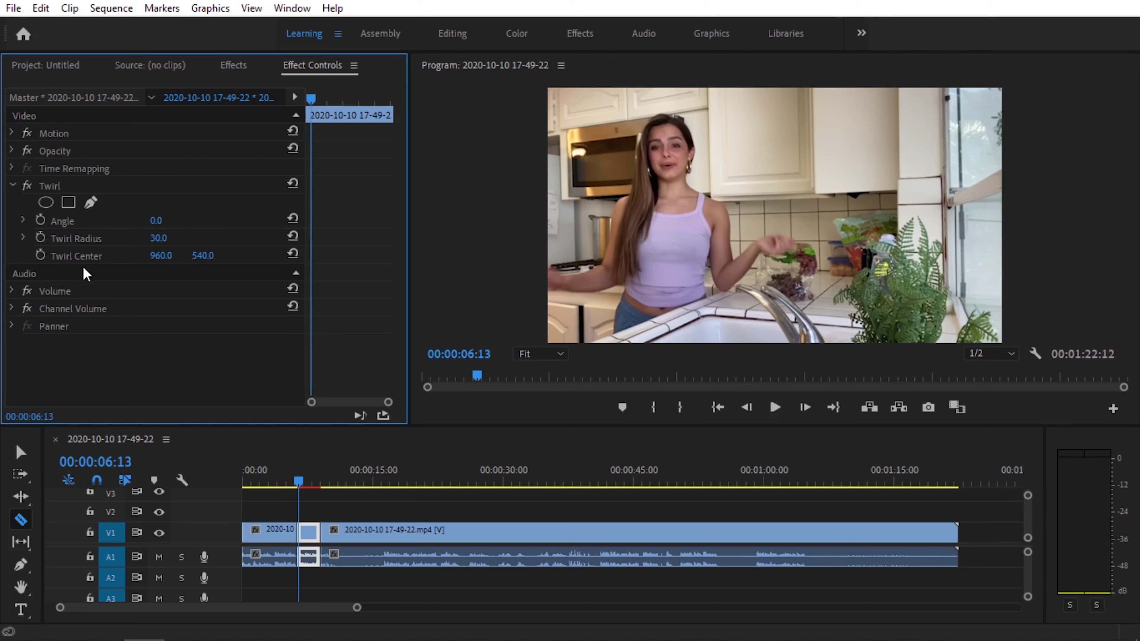
pyautogui.moveTo(156, 220); pyautogui.dragTo(184, 220)
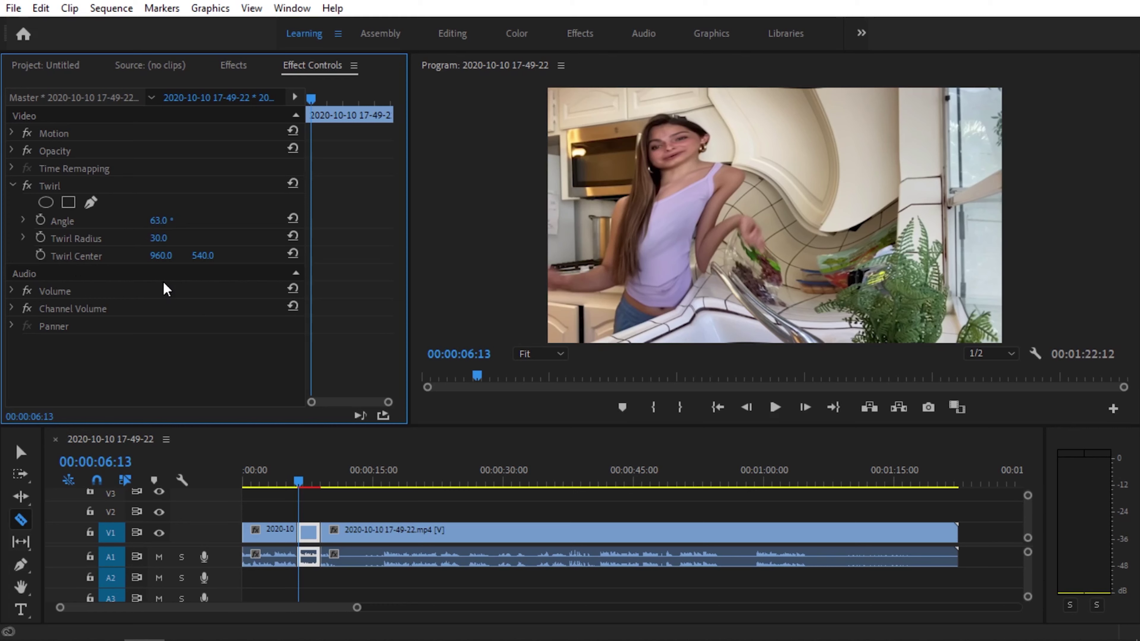
pyautogui.moveTo(161, 255); pyautogui.dragTo(85, 255)
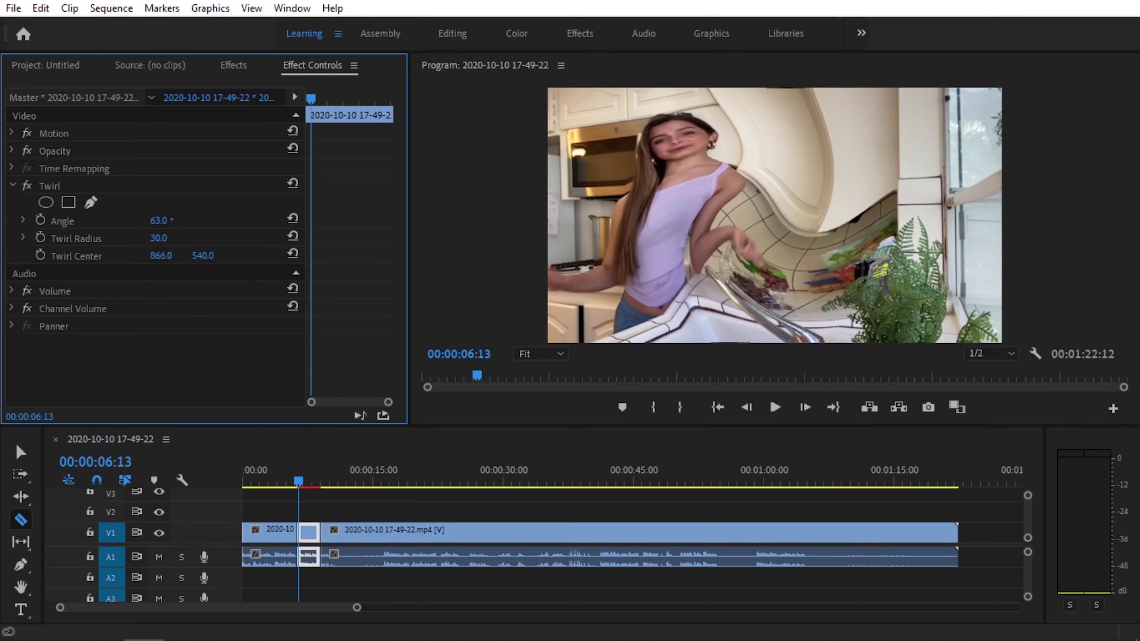
pyautogui.moveTo(203, 255); pyautogui.dragTo(113, 256)
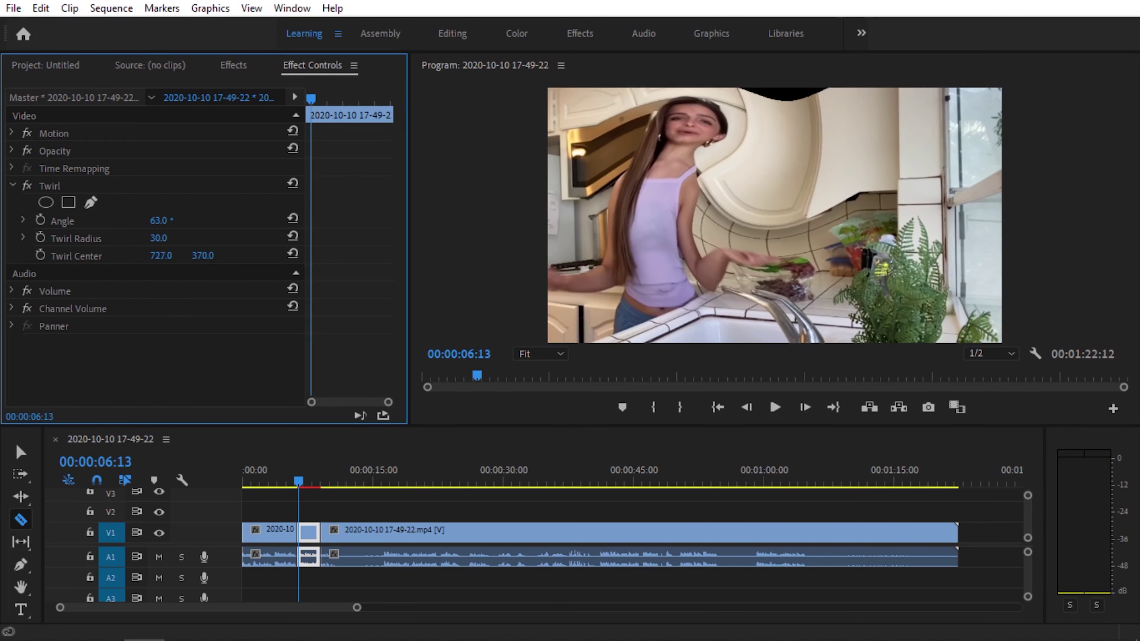
pyautogui.moveTo(160, 221); pyautogui.dragTo(150, 221)
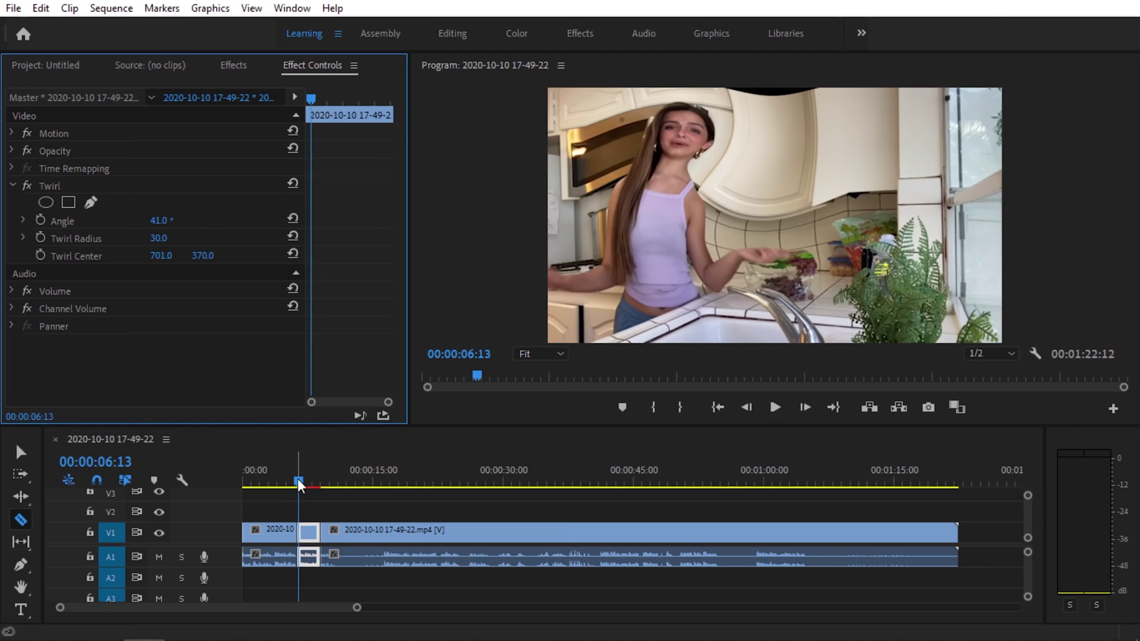
pyautogui.moveTo(298, 481); pyautogui.dragTo(288, 481)
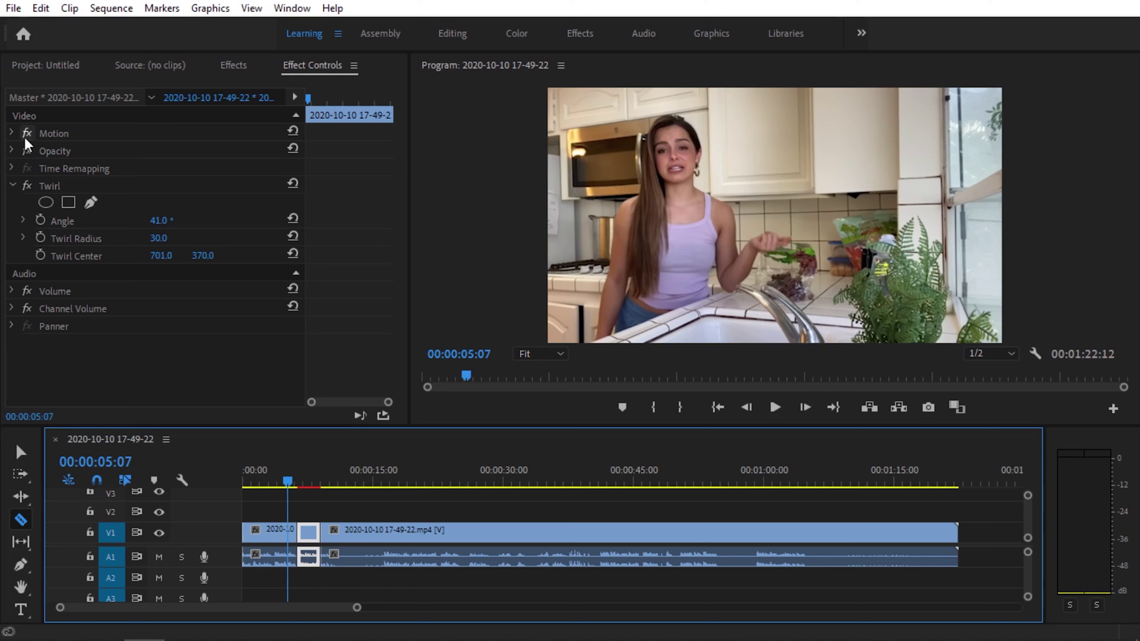
# Step: Scale the twirled section to 200 and play it through to check the zoom
pyautogui.click(12, 133)
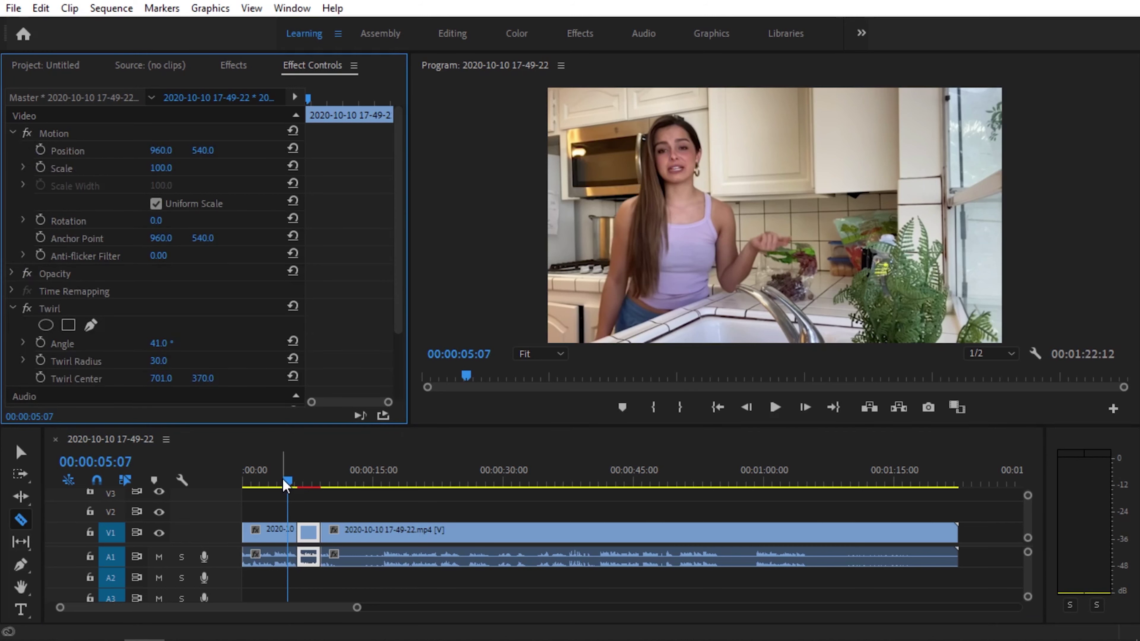
pyautogui.moveTo(285, 485); pyautogui.dragTo(296, 485)
pyautogui.click(161, 168)
pyautogui.write('200')
pyautogui.press('Return')
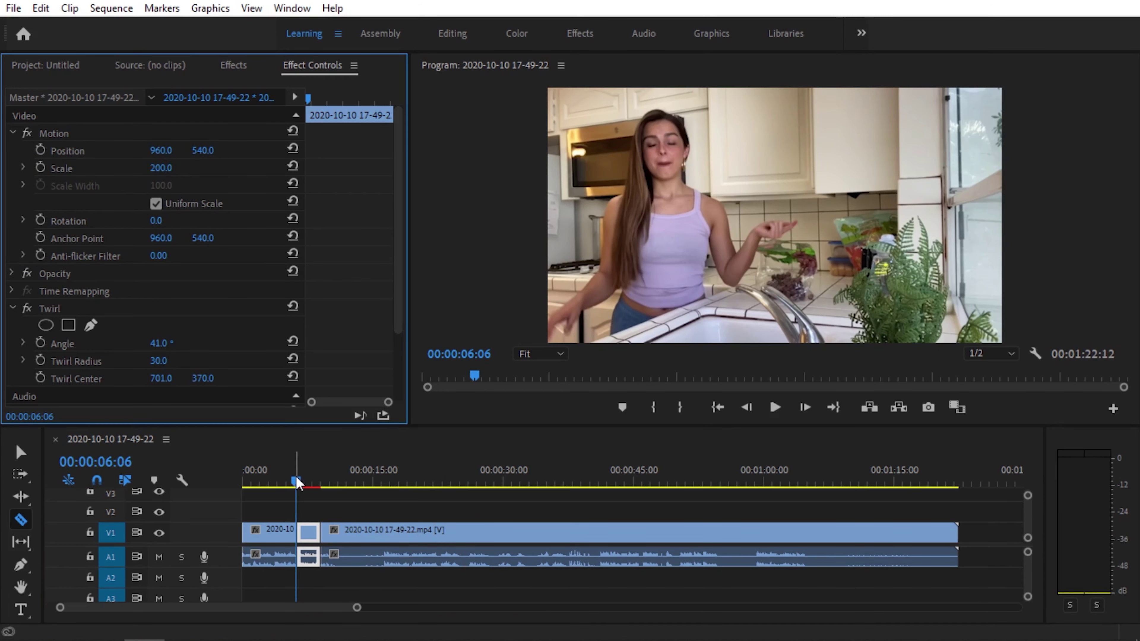
pyautogui.moveTo(297, 483); pyautogui.dragTo(293, 483)
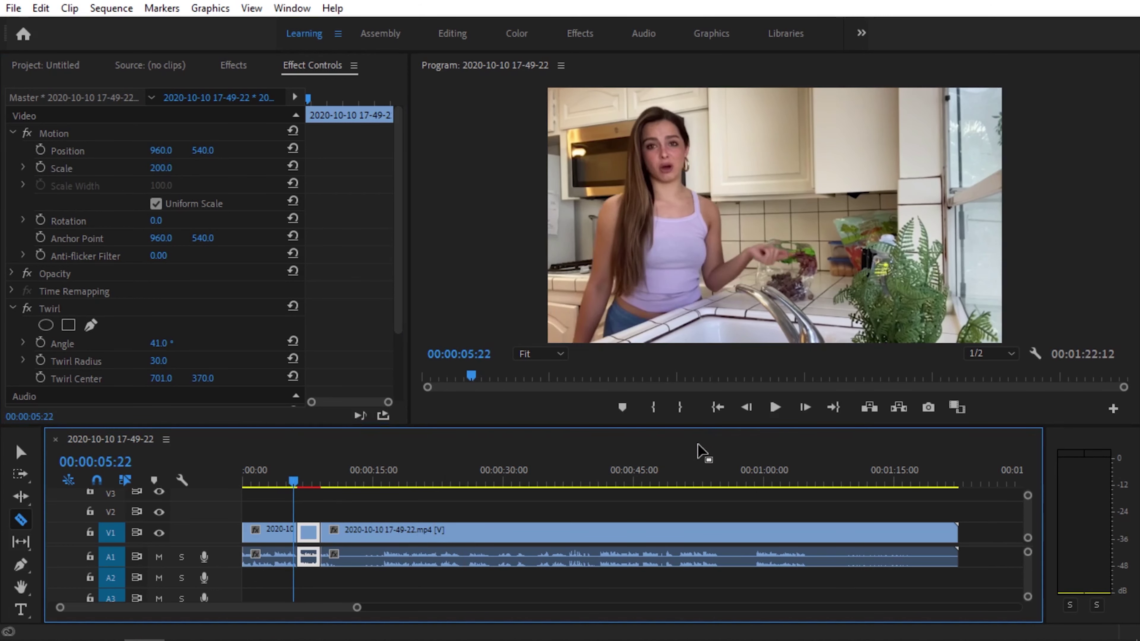
pyautogui.click(775, 407)
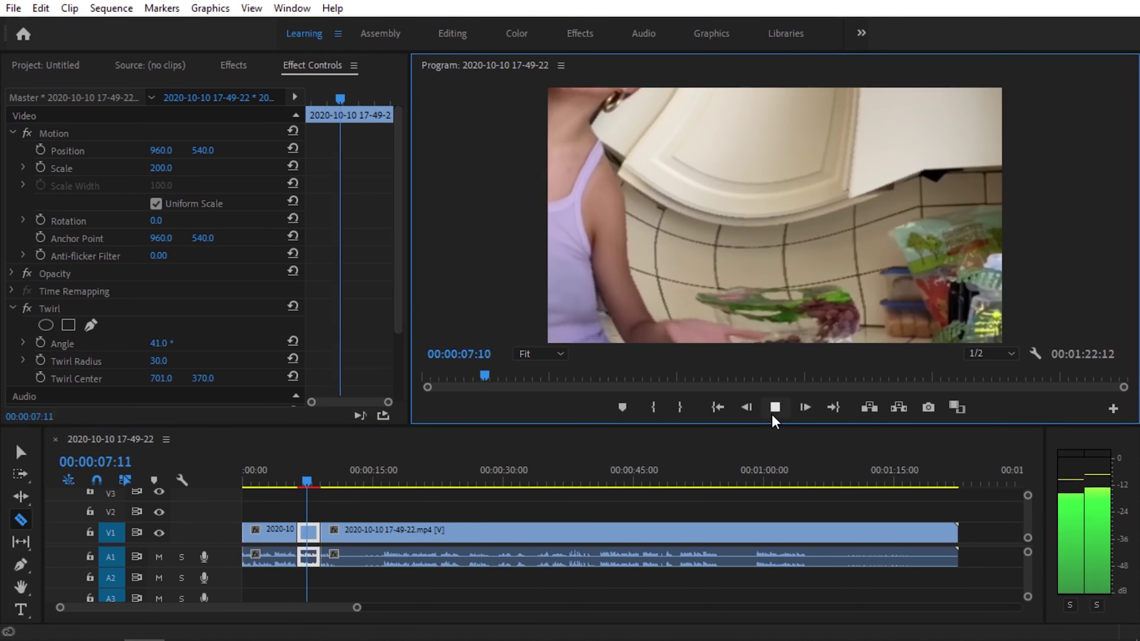
pyautogui.click(775, 409)
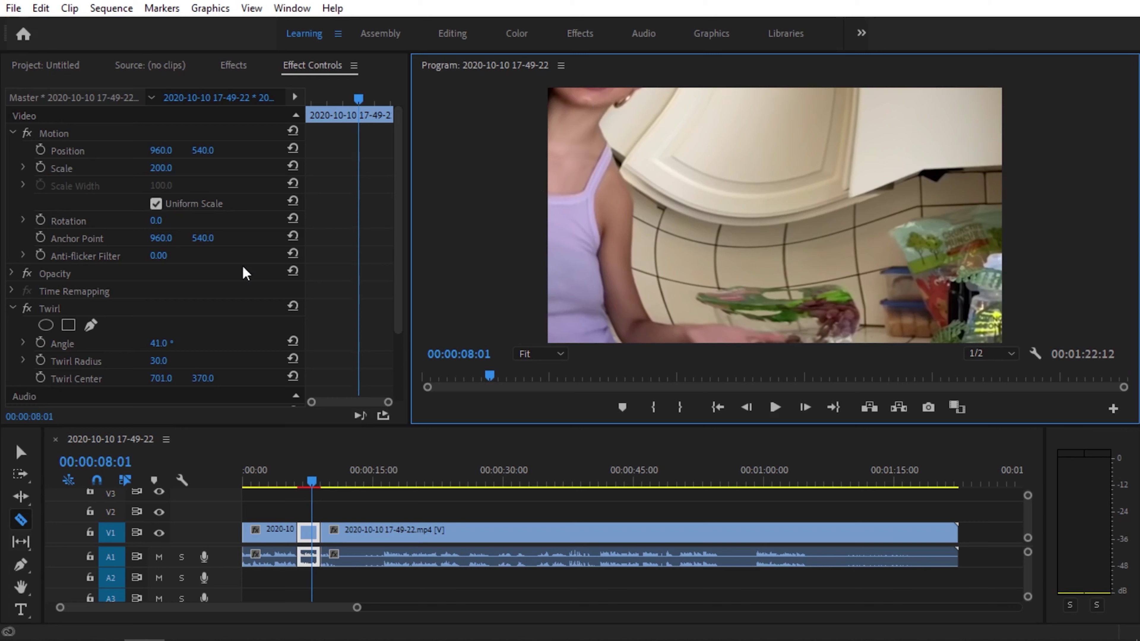
# Step: Move the section's Position to 1500, 1015 so the zoom frames her face, then replay it
pyautogui.click(306, 483)
pyautogui.moveTo(150, 155); pyautogui.dragTo(308, 155)
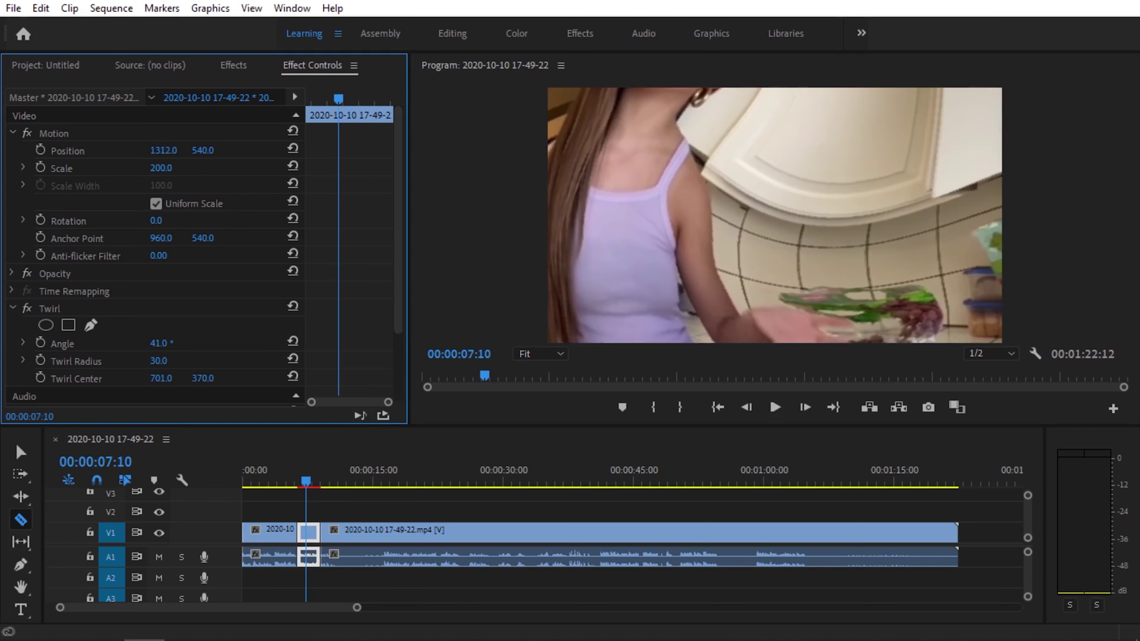
pyautogui.moveTo(203, 150); pyautogui.dragTo(416, 150)
pyautogui.moveTo(179, 150); pyautogui.dragTo(237, 150)
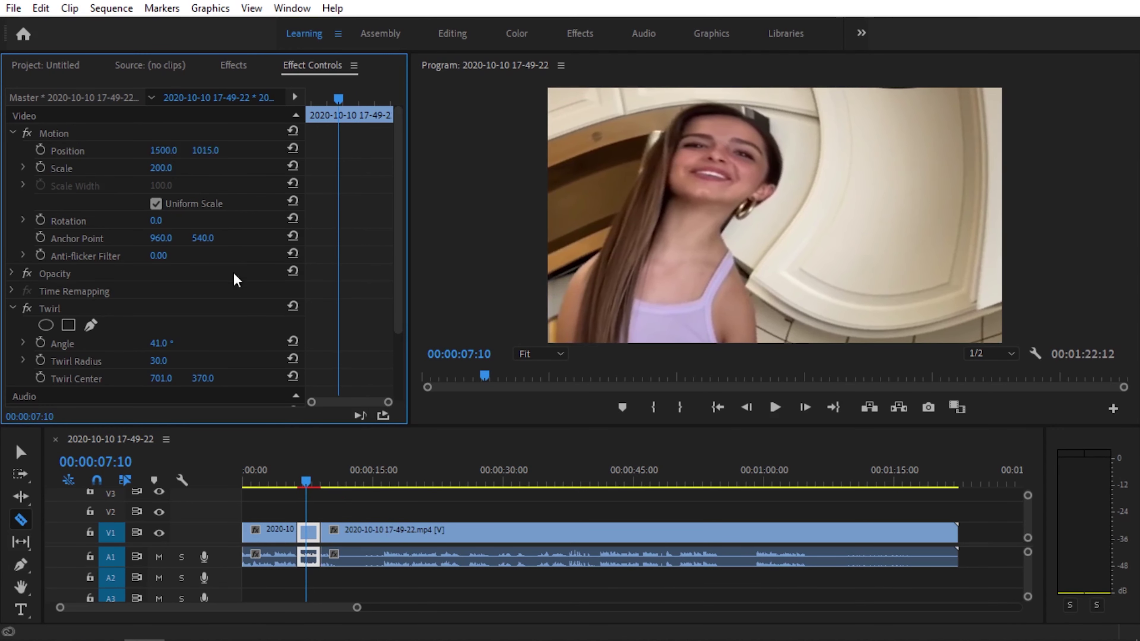
pyautogui.click(278, 479)
pyautogui.click(776, 407)
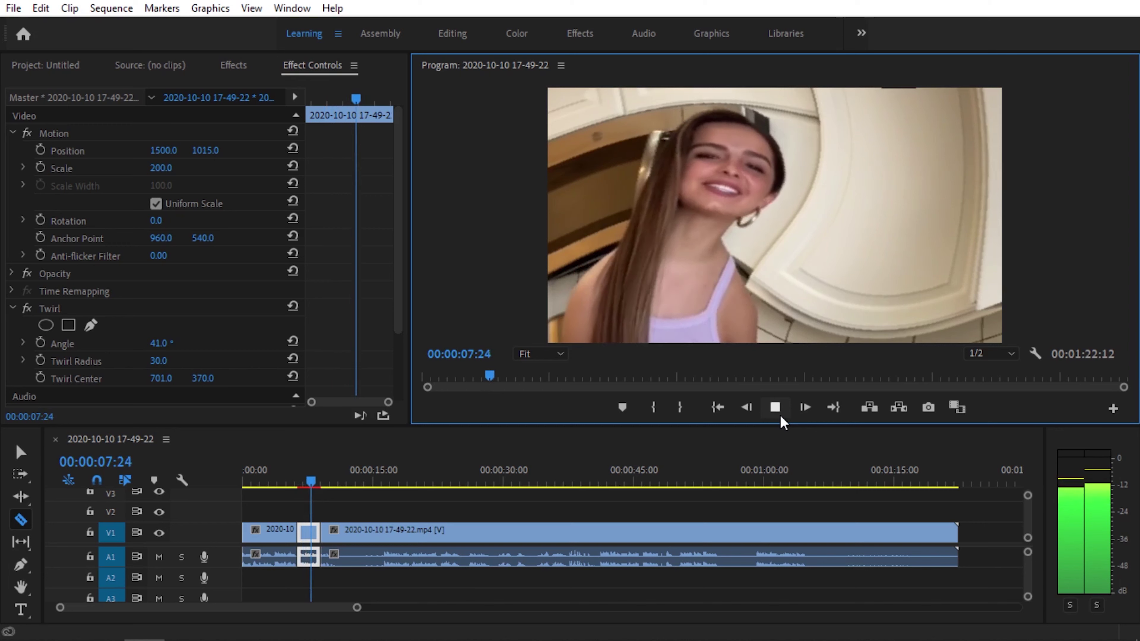
pyautogui.click(780, 417)
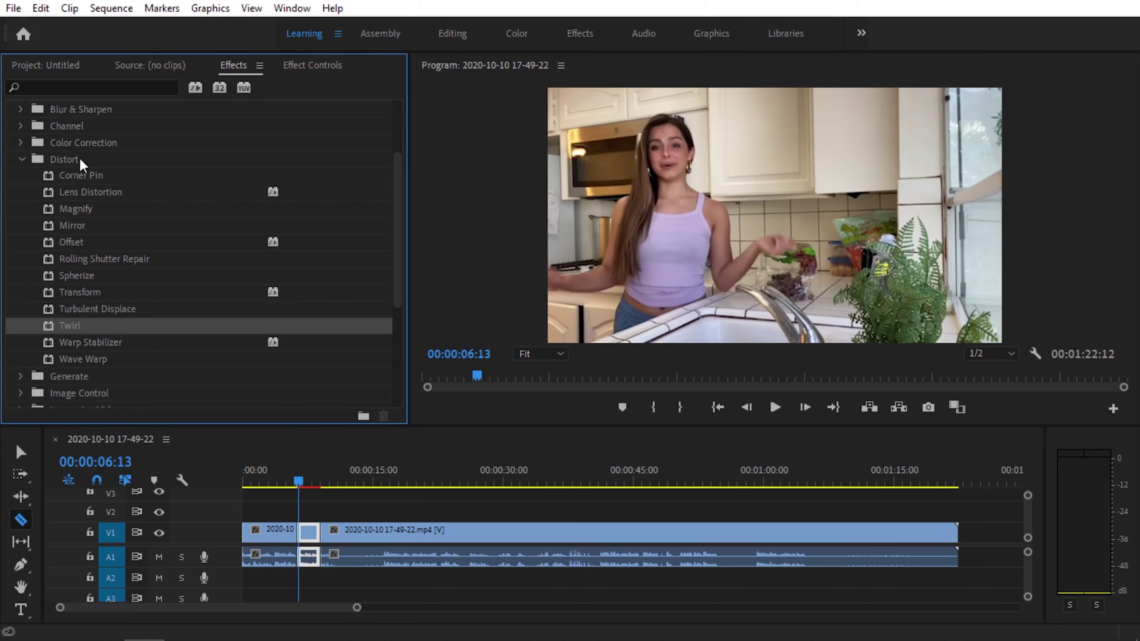
# Step: Apply Spherize from the Distort group to the razor-cut section and show its settings
pyautogui.moveTo(75, 275)
pyautogui.mouseDown()
pyautogui.moveTo(220, 341)
pyautogui.moveTo(308, 534)
pyautogui.mouseUp()
pyautogui.click(309, 72)
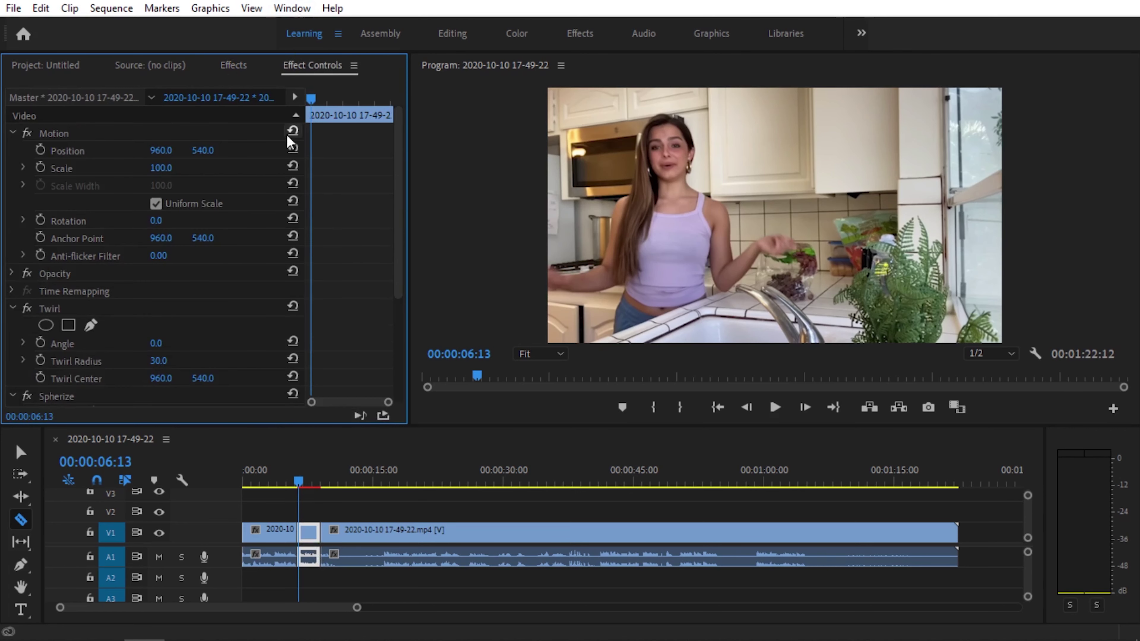
pyautogui.click(12, 134)
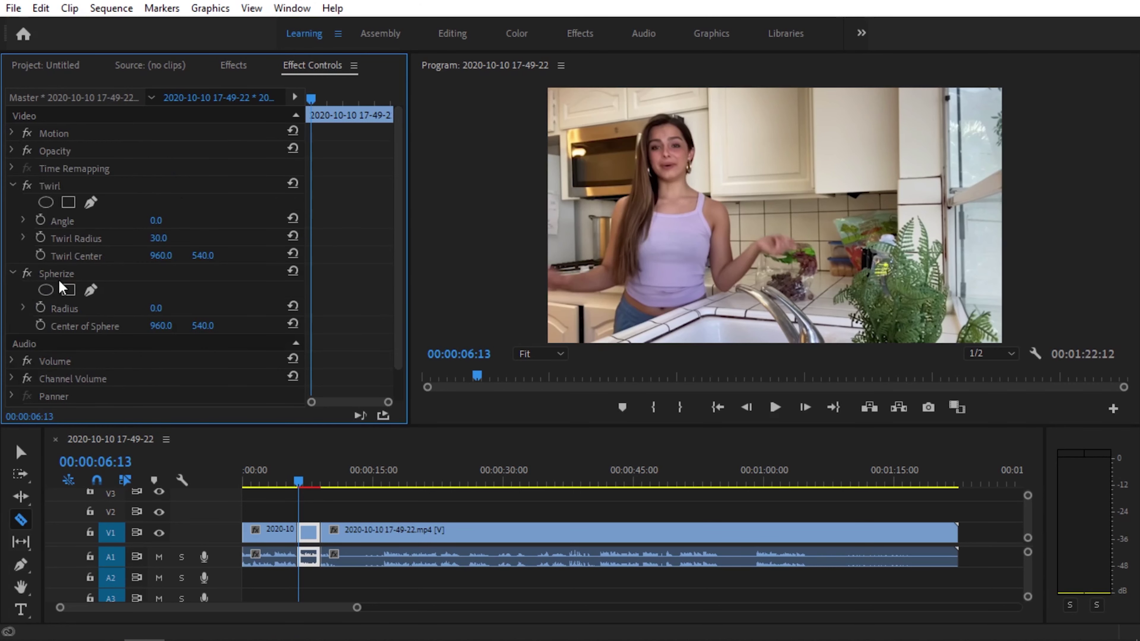
# Step: Preview a Spherize bulge with a larger radius and shifted centre, then undo it back to radius 0
pyautogui.moveTo(156, 308); pyautogui.dragTo(189, 308)
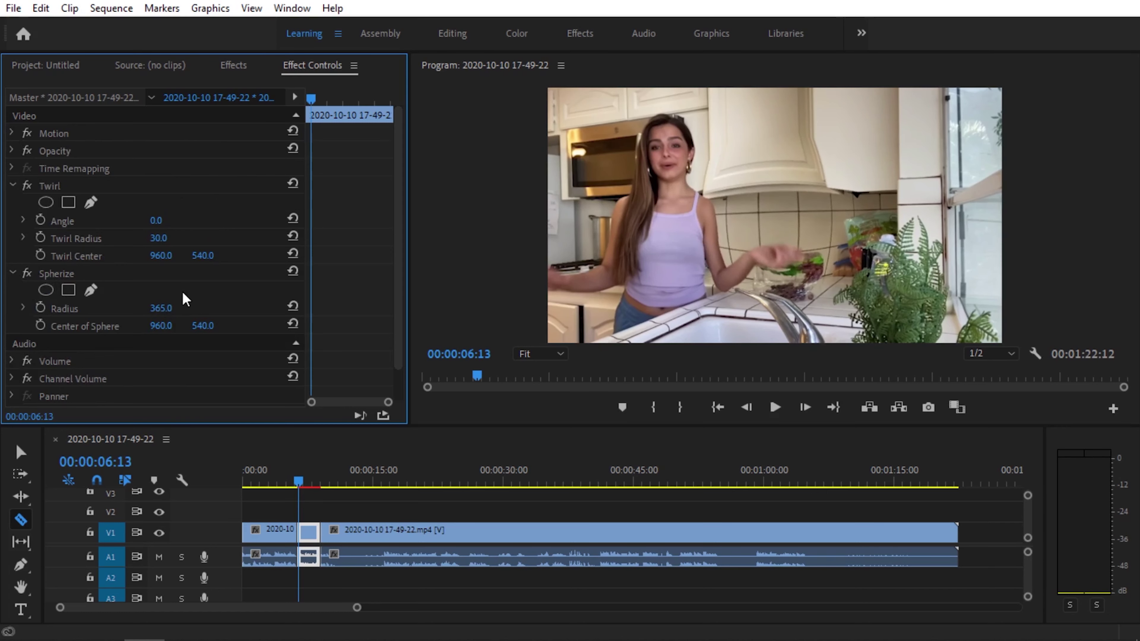
pyautogui.moveTo(160, 325)
pyautogui.mouseDown()
pyautogui.moveTo(134, 326)
pyautogui.moveTo(224, 325)
pyautogui.moveTo(171, 326)
pyautogui.mouseUp()
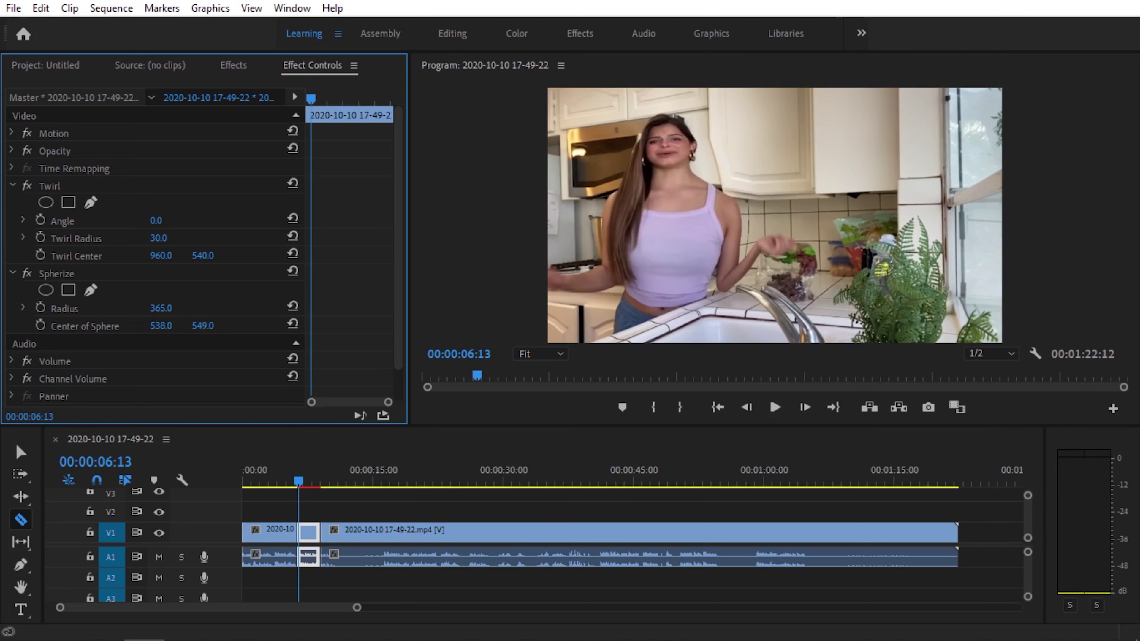
pyautogui.click(776, 407)
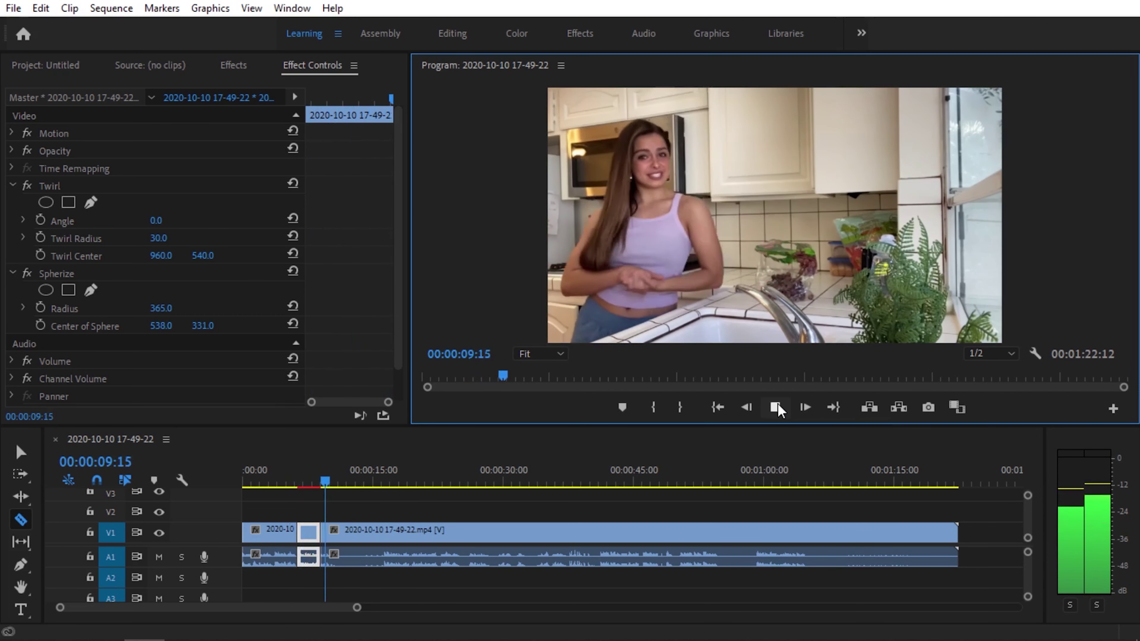
pyautogui.click(775, 408)
pyautogui.hotkey('ctrl', 'z')
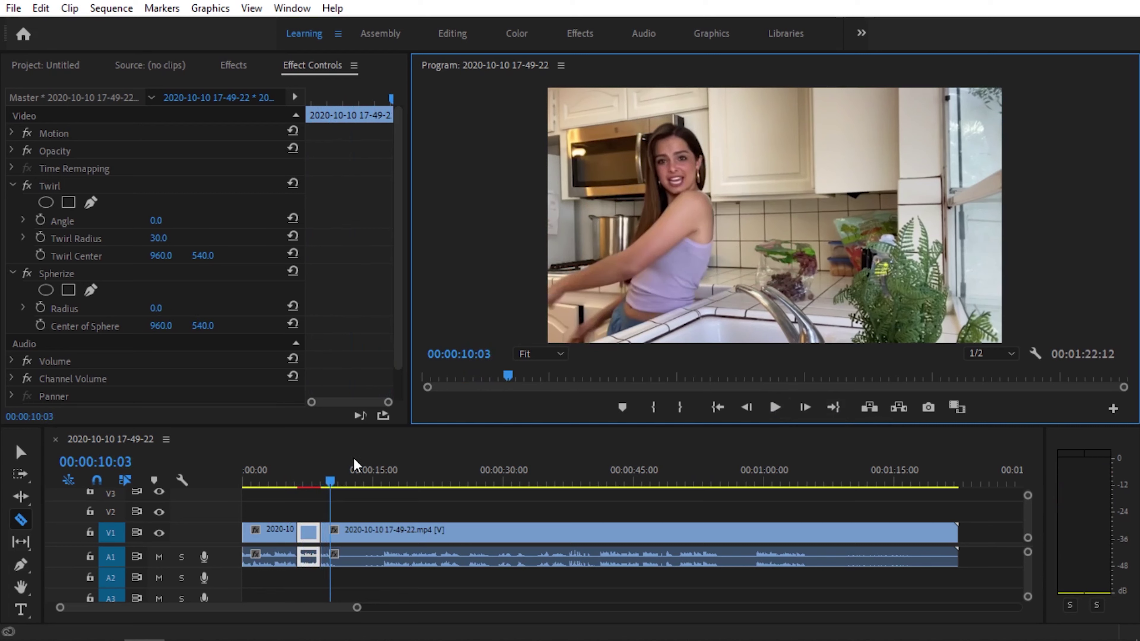
pyautogui.moveTo(340, 464); pyautogui.dragTo(290, 467)
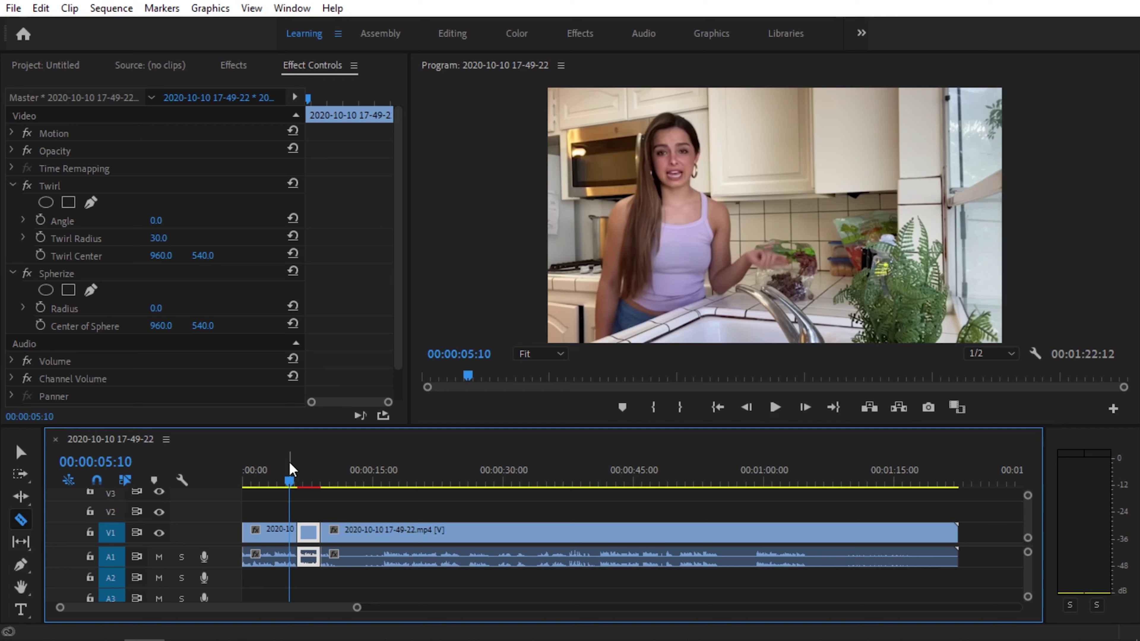
pyautogui.click(233, 65)
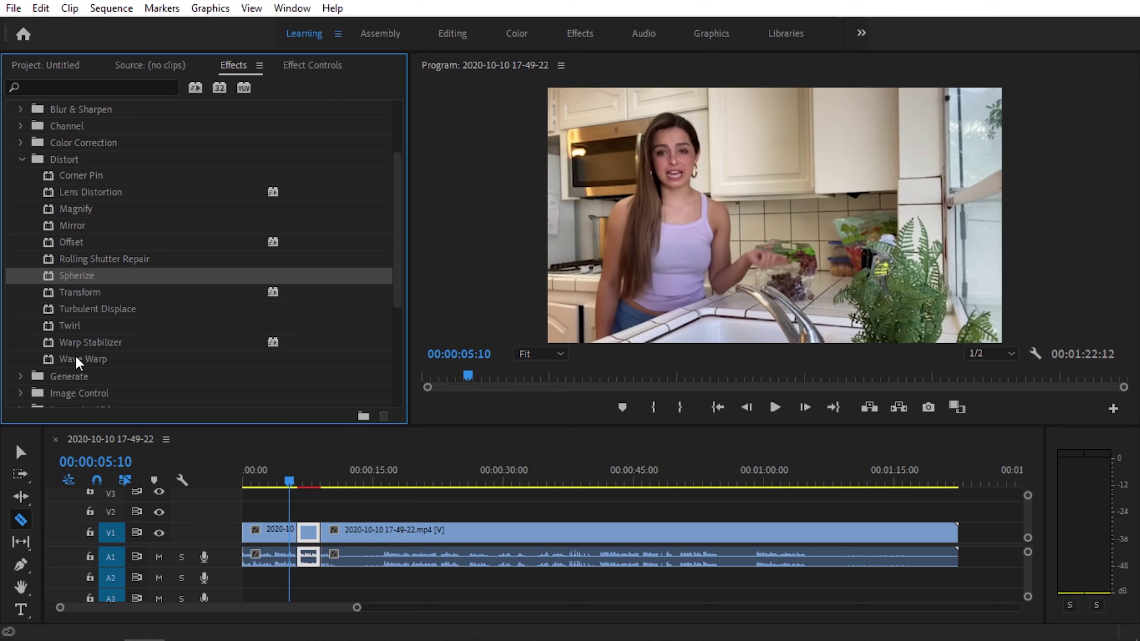
pyautogui.moveTo(76, 358); pyautogui.dragTo(310, 540)
pyautogui.press('space')
pyautogui.press('space')
pyautogui.click(319, 72)
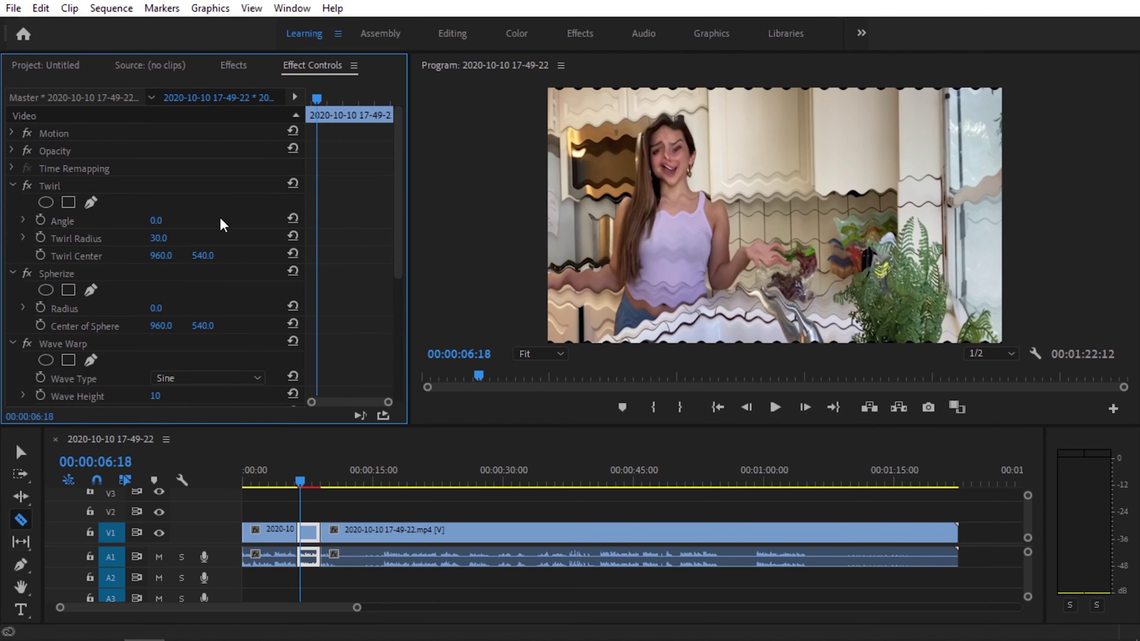
pyautogui.scroll(-4, 220, 225)
pyautogui.scroll(-1, 220, 225)
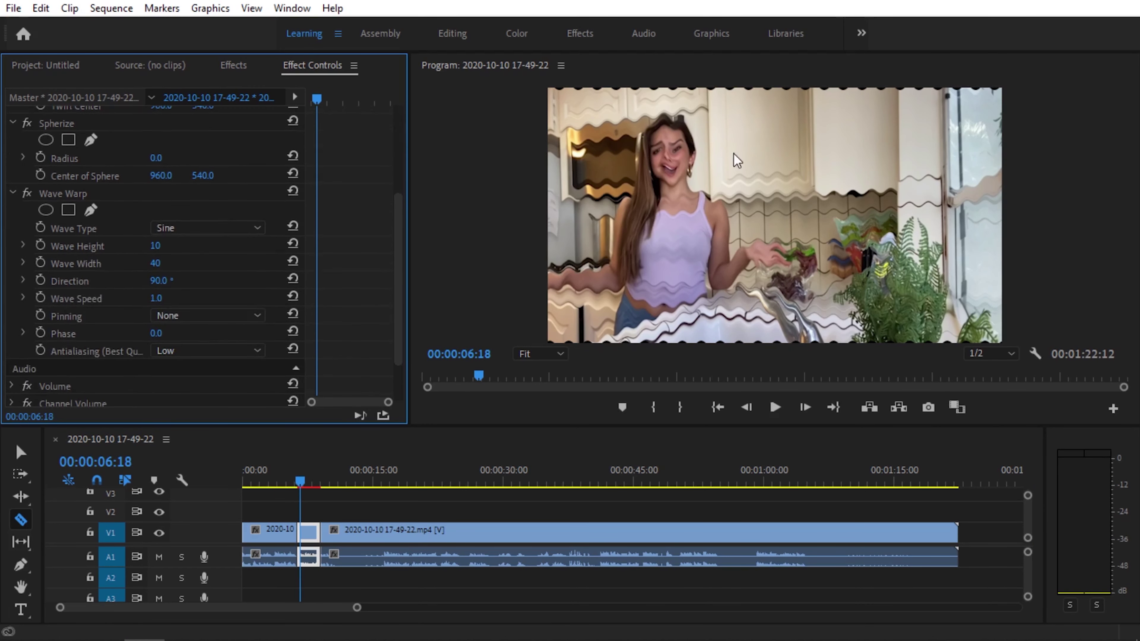
pyautogui.click(180, 252)
pyautogui.moveTo(157, 246)
pyautogui.mouseDown()
pyautogui.moveTo(172, 247)
pyautogui.moveTo(154, 298)
pyautogui.mouseUp()
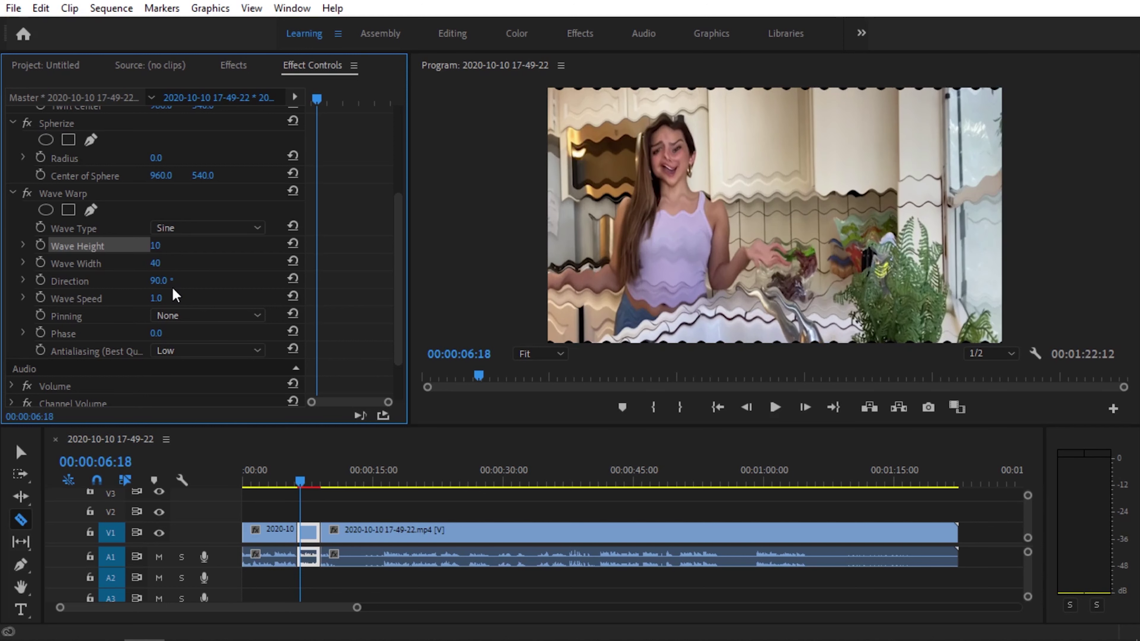
pyautogui.press('Delete')
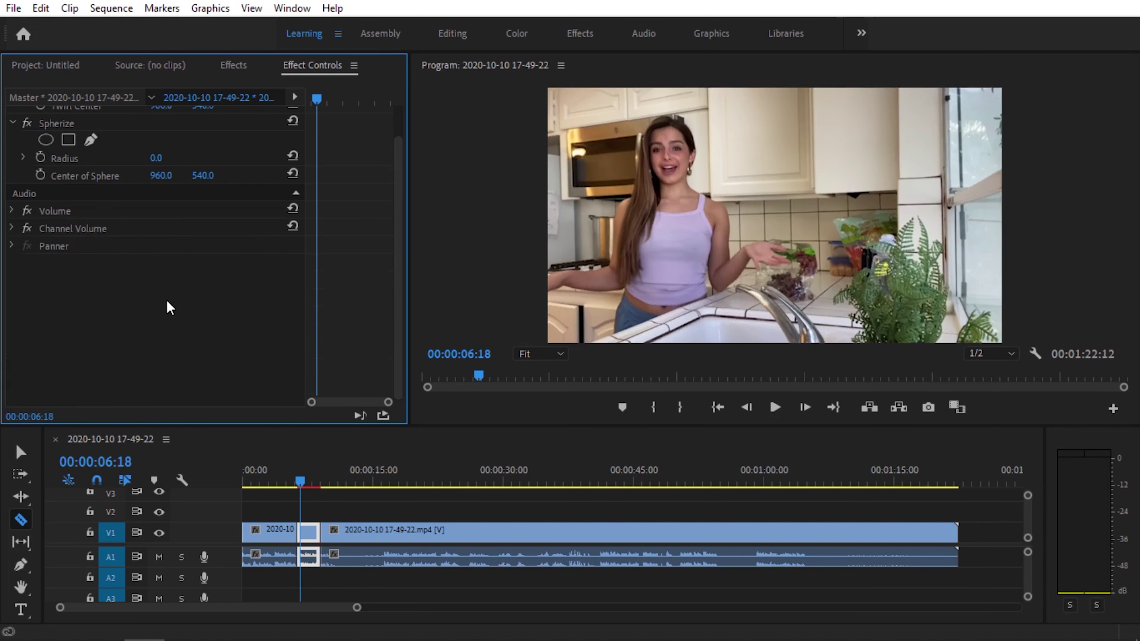
# Step: Turn off Uniform Scale and enter Scale Width 100 and Scale Height 200
pyautogui.scroll(3, 174, 314)
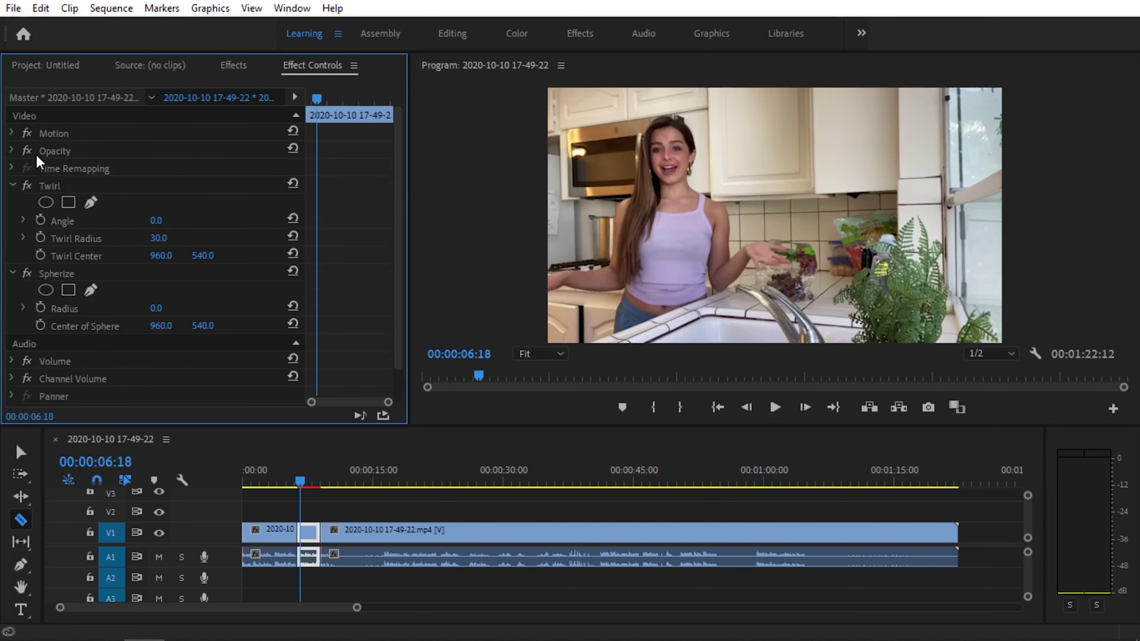
pyautogui.click(12, 134)
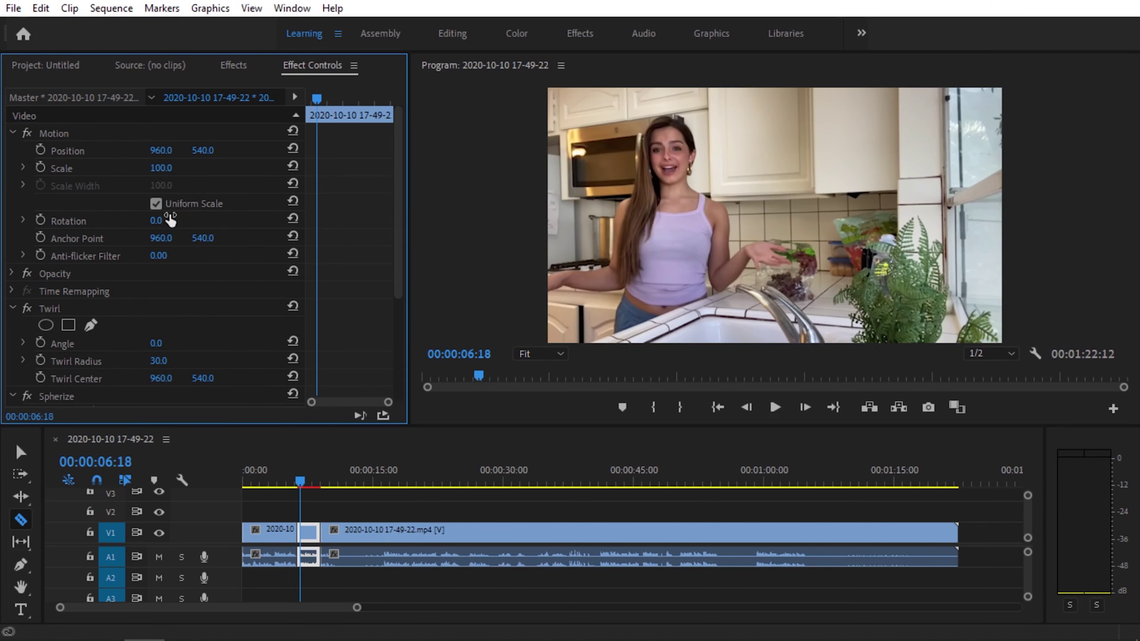
pyautogui.click(156, 204)
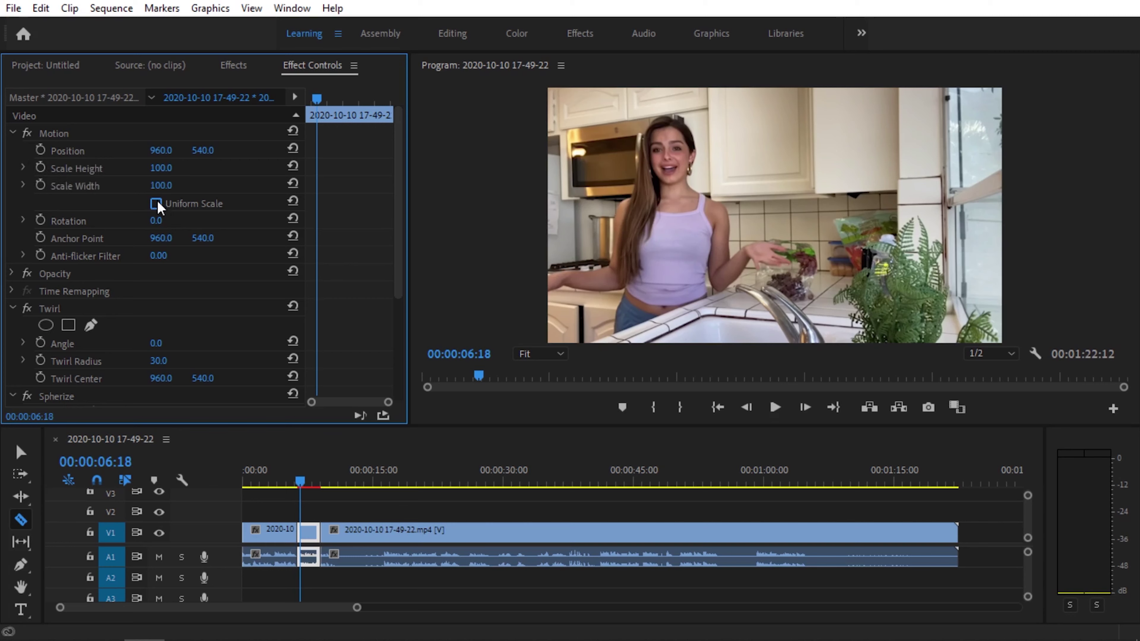
pyautogui.moveTo(156, 168)
pyautogui.mouseDown()
pyautogui.moveTo(173, 168)
pyautogui.moveTo(150, 168)
pyautogui.moveTo(179, 185)
pyautogui.moveTo(135, 186)
pyautogui.mouseUp()
pyautogui.click(163, 187)
pyautogui.write('100')
pyautogui.hotkey('shift', 'Tab')
pyautogui.write('200')
pyautogui.press('Return')
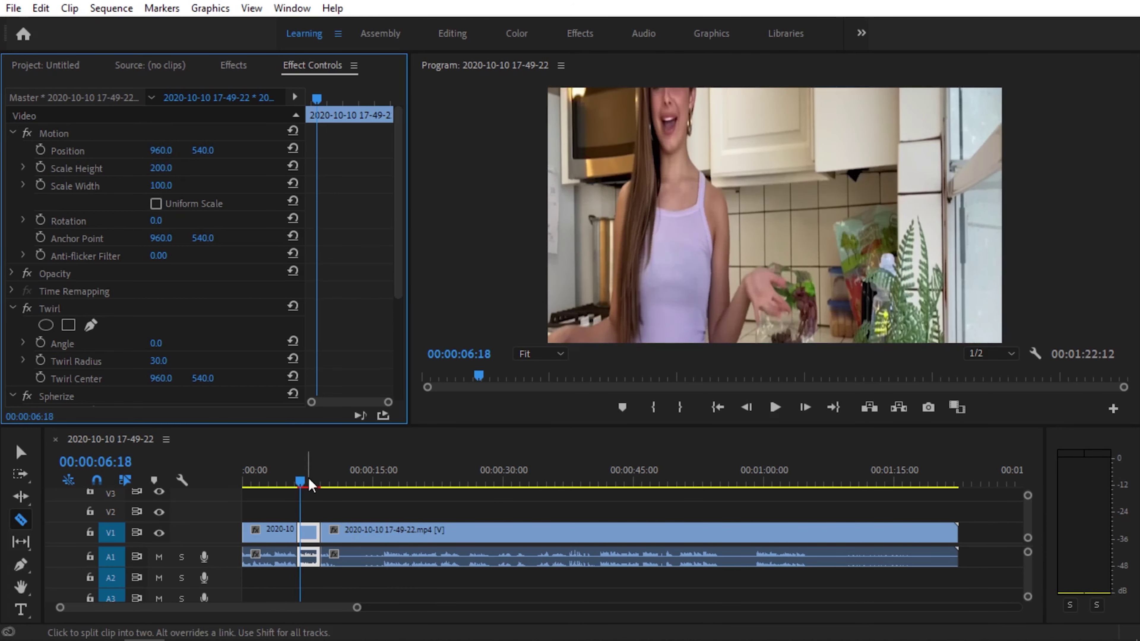
# Step: Preview the stretched section, then undo to leave Scale Height 114 with Scale Width 100
pyautogui.click(279, 483)
pyautogui.click(776, 410)
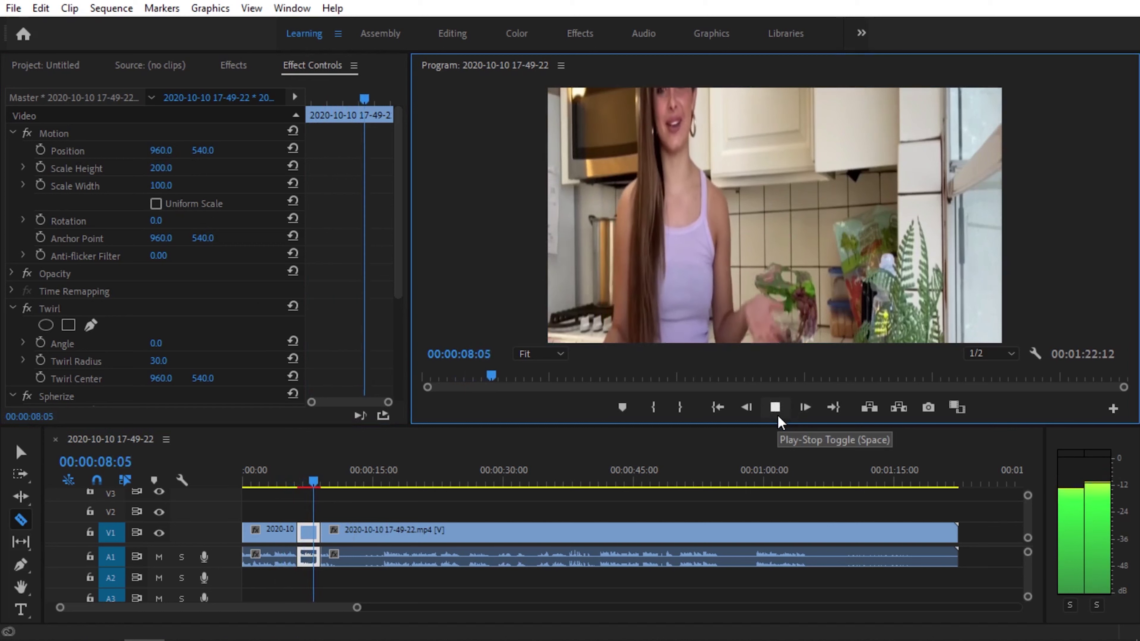
pyautogui.click(777, 416)
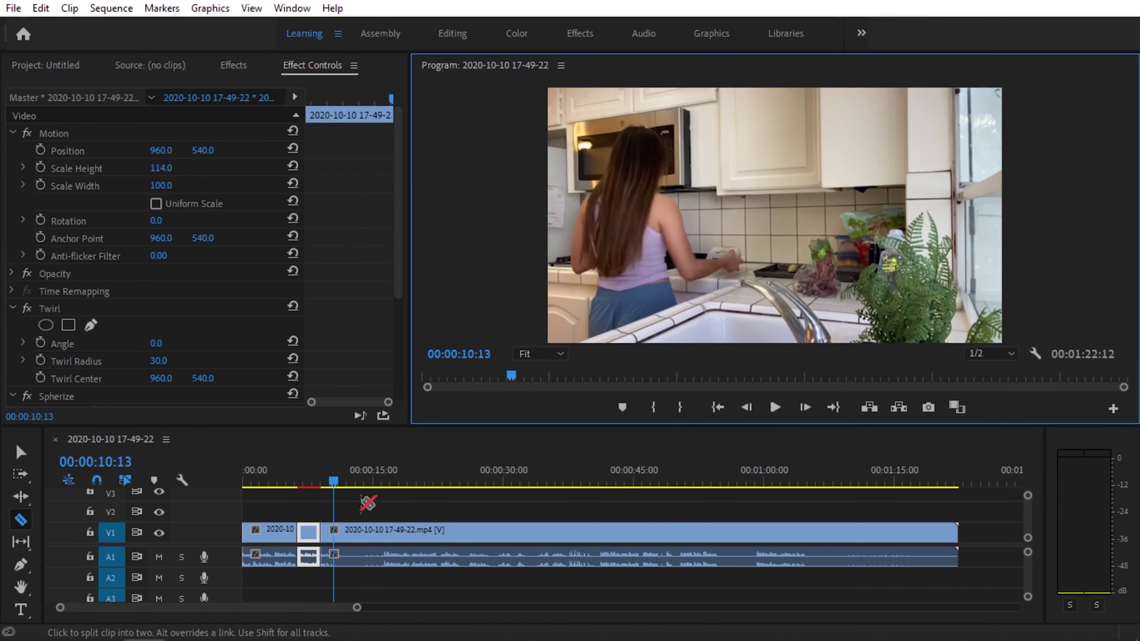
pyautogui.click(303, 484)
pyautogui.hotkey('ctrl', 'z')
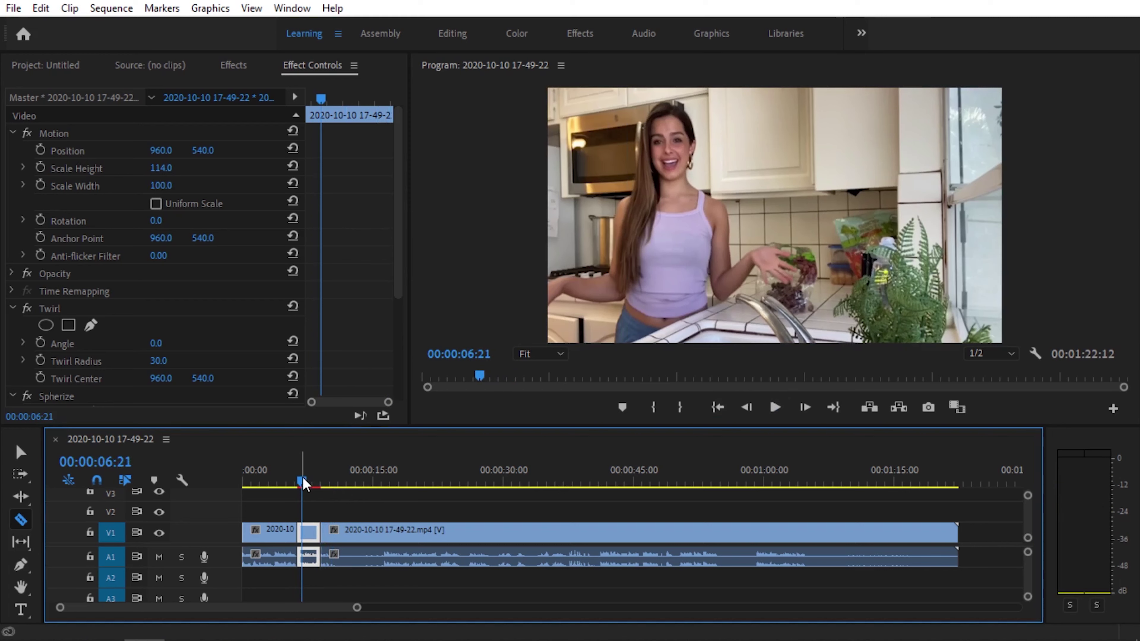
pyautogui.click(393, 485)
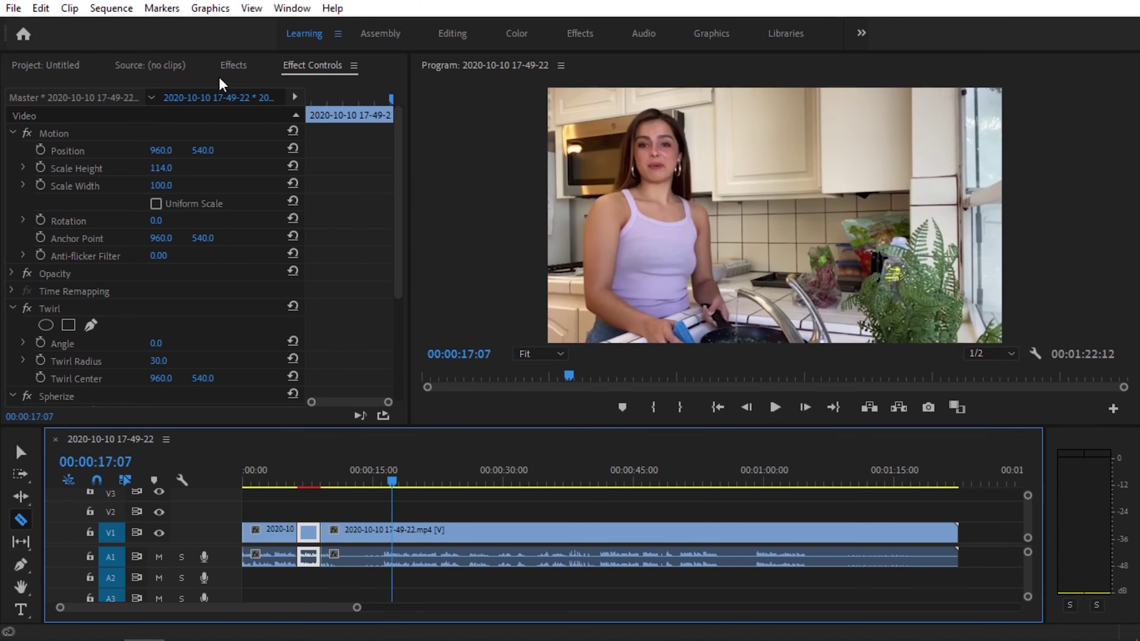
# Step: List the Audio Effects in the Effects panel, with Video Effects collapsed, and place the playhead at 00:00:16:11
pyautogui.click(233, 66)
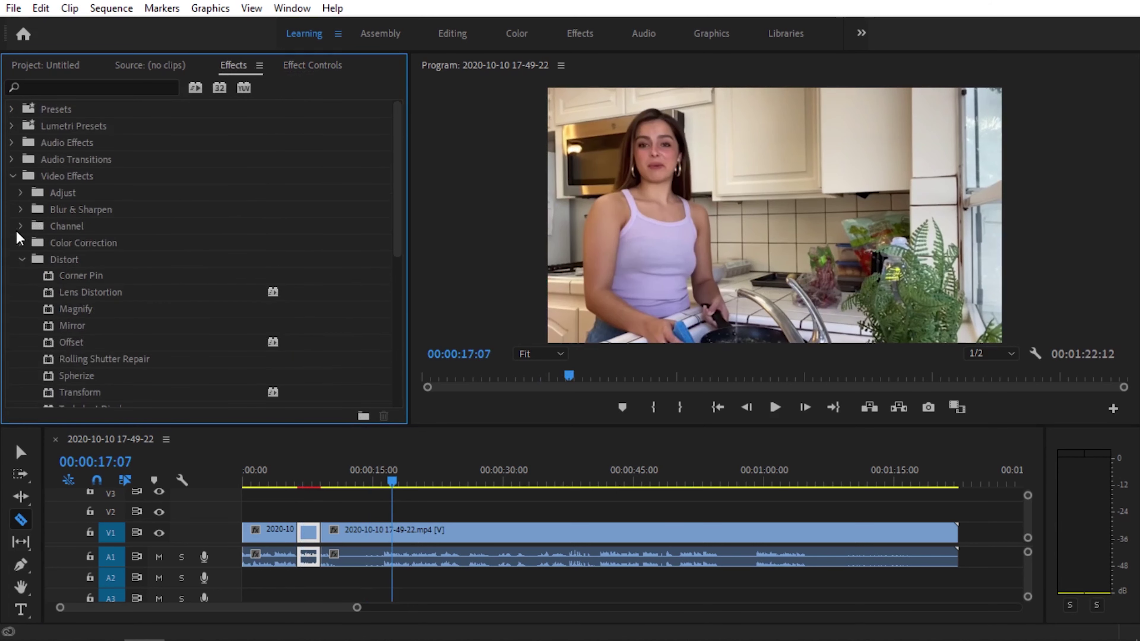
pyautogui.click(13, 176)
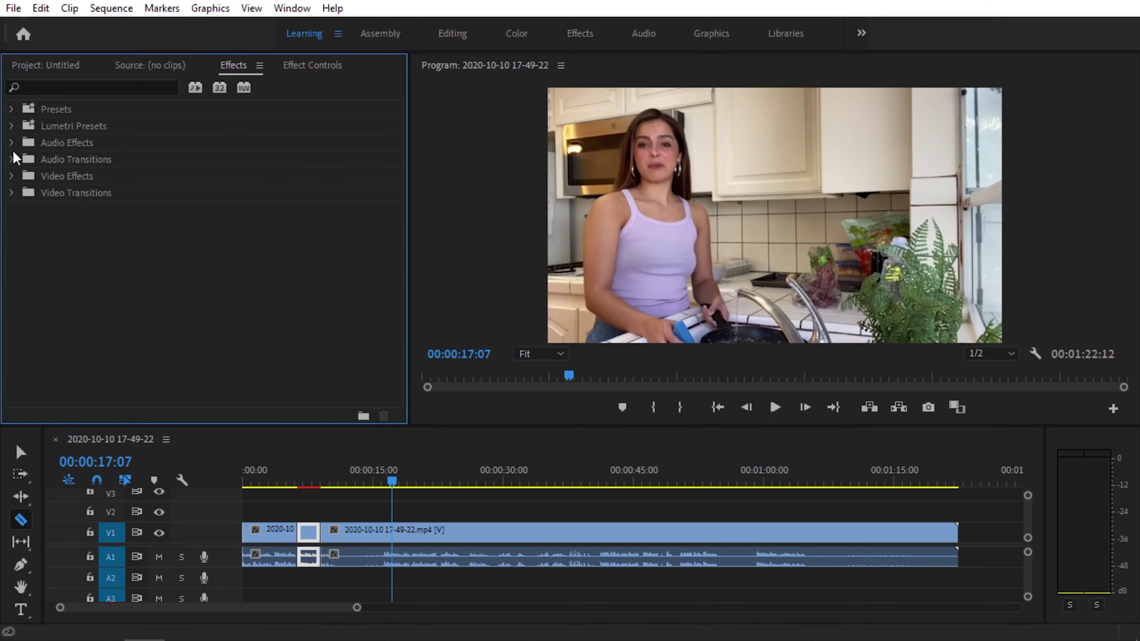
pyautogui.click(12, 143)
pyautogui.scroll(-3, 263, 239)
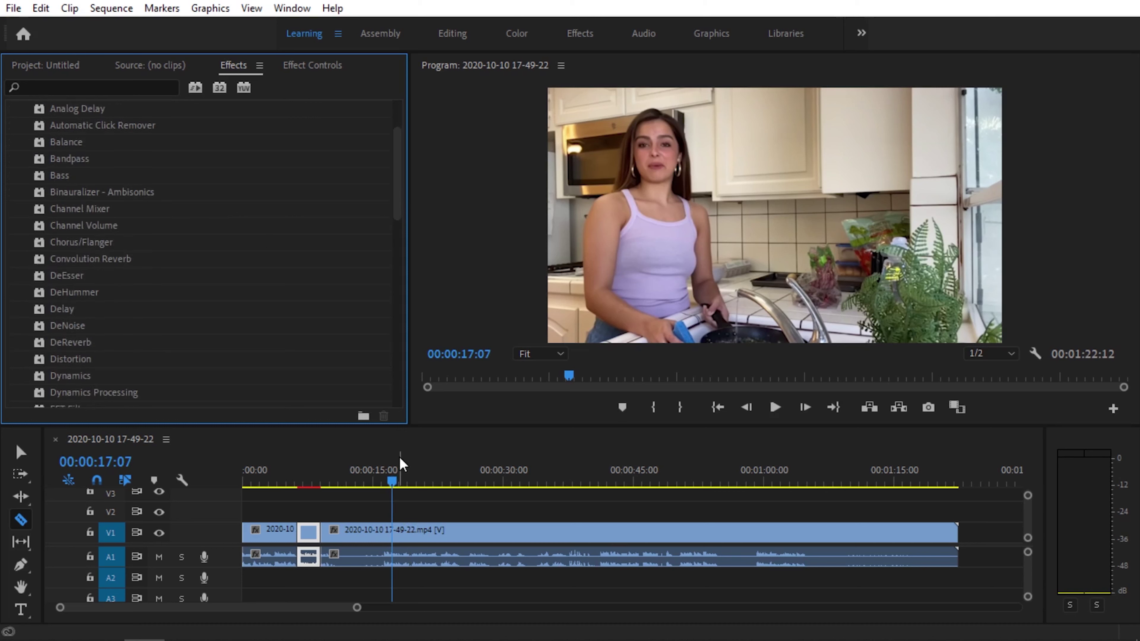
pyautogui.click(386, 482)
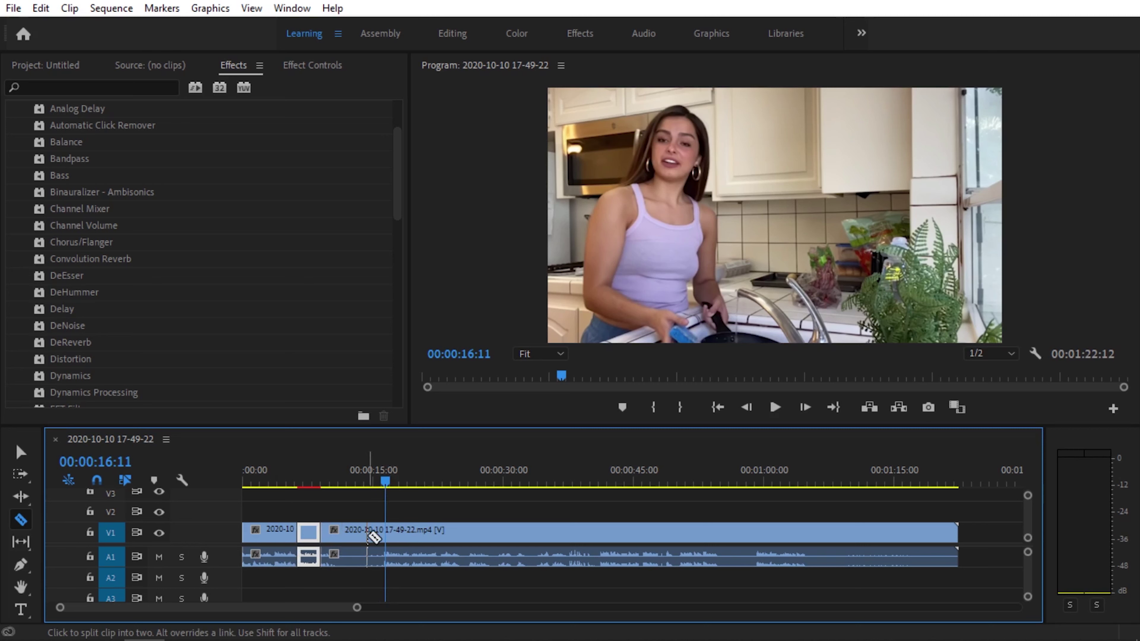
# Step: Unlink the vlog's audio from its video and select the A1 audio on its own
pyautogui.click(386, 560)
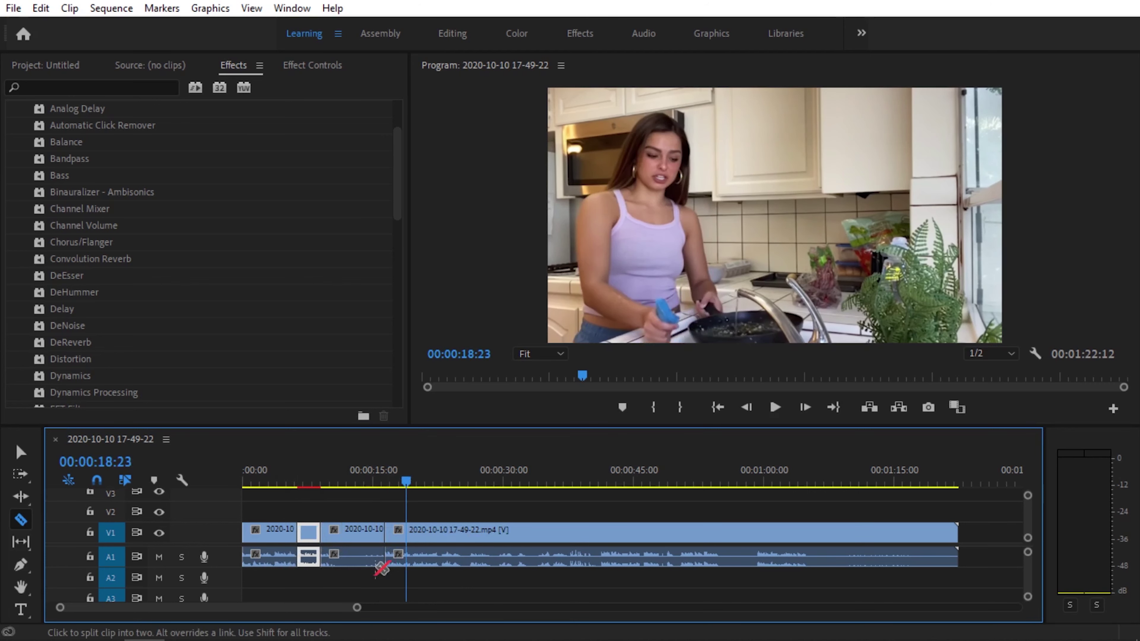
pyautogui.hotkey('ctrl', 'z')
pyautogui.moveTo(409, 485); pyautogui.dragTo(386, 485)
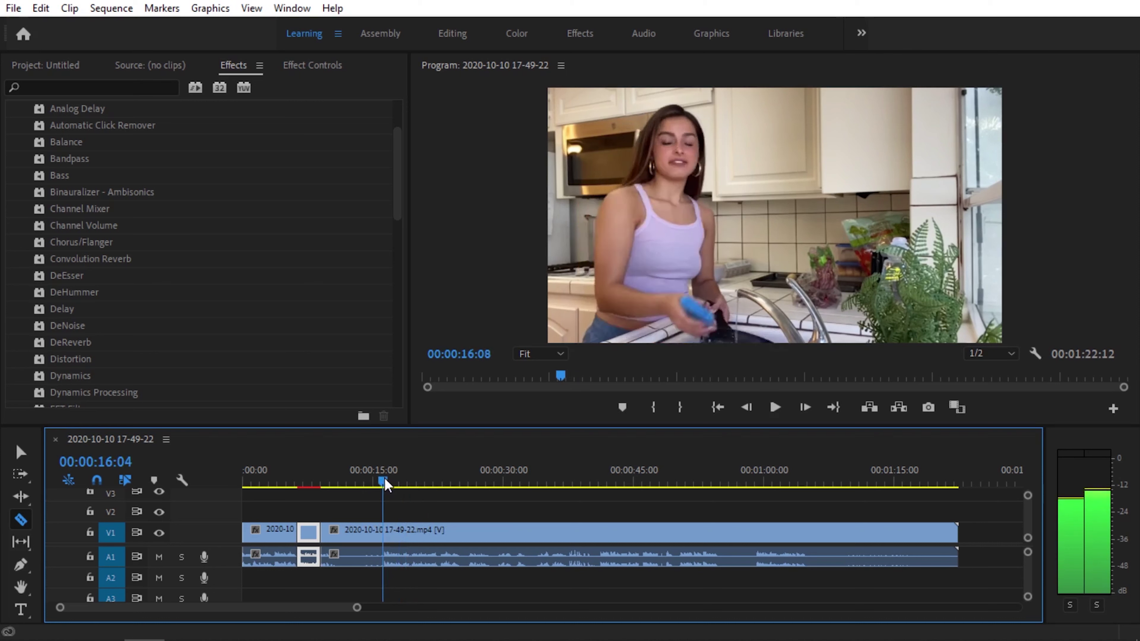
pyautogui.press('v')
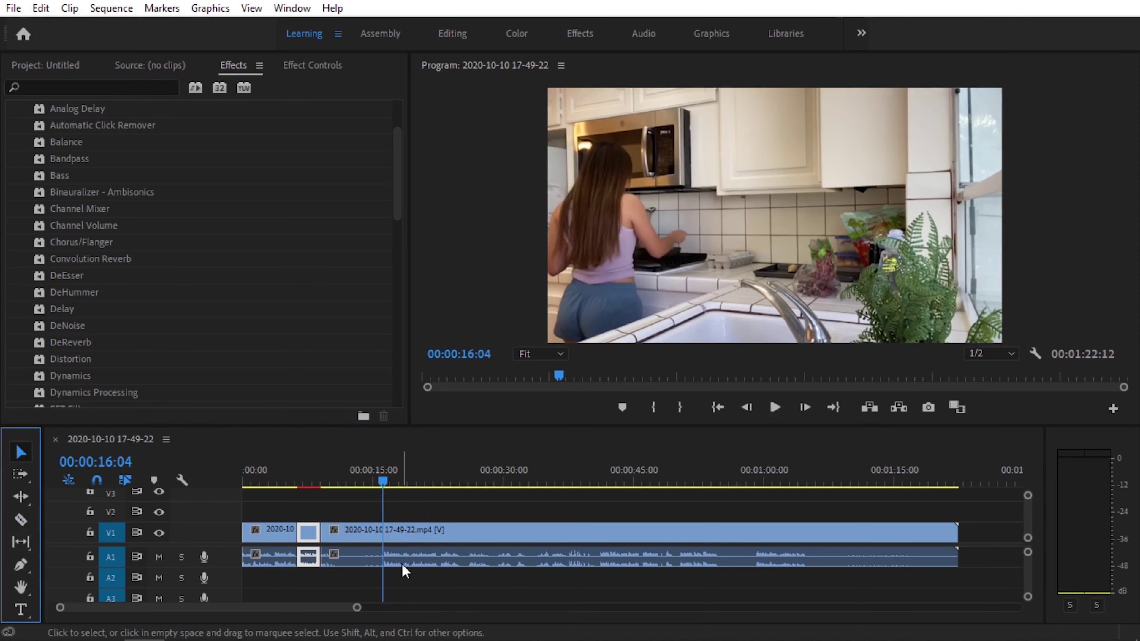
pyautogui.rightClick(403, 566)
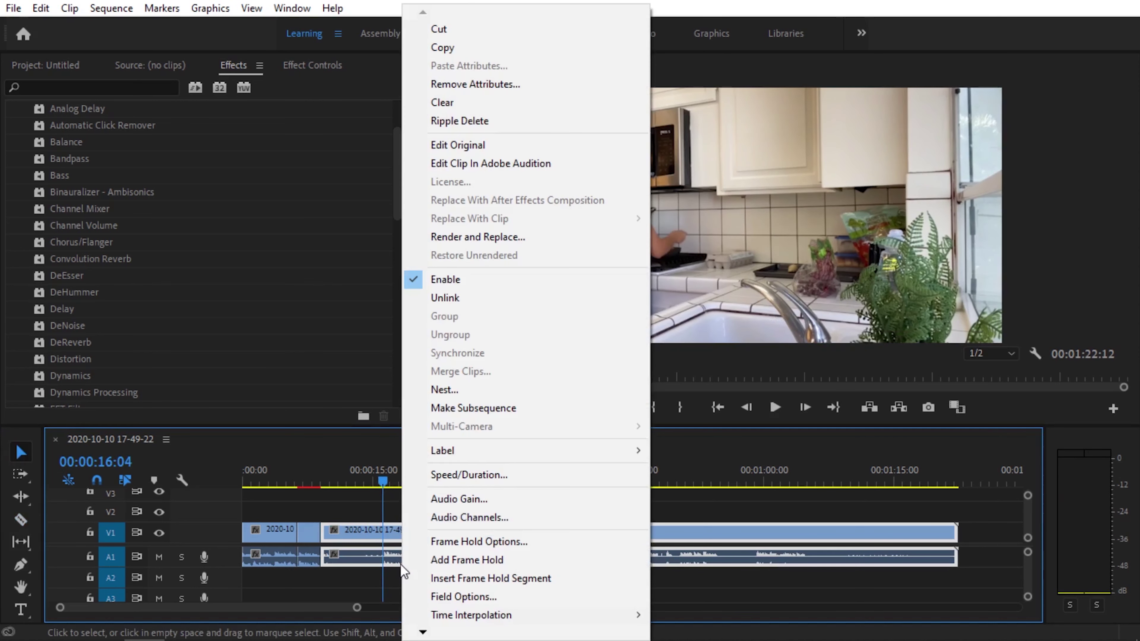
pyautogui.click(446, 298)
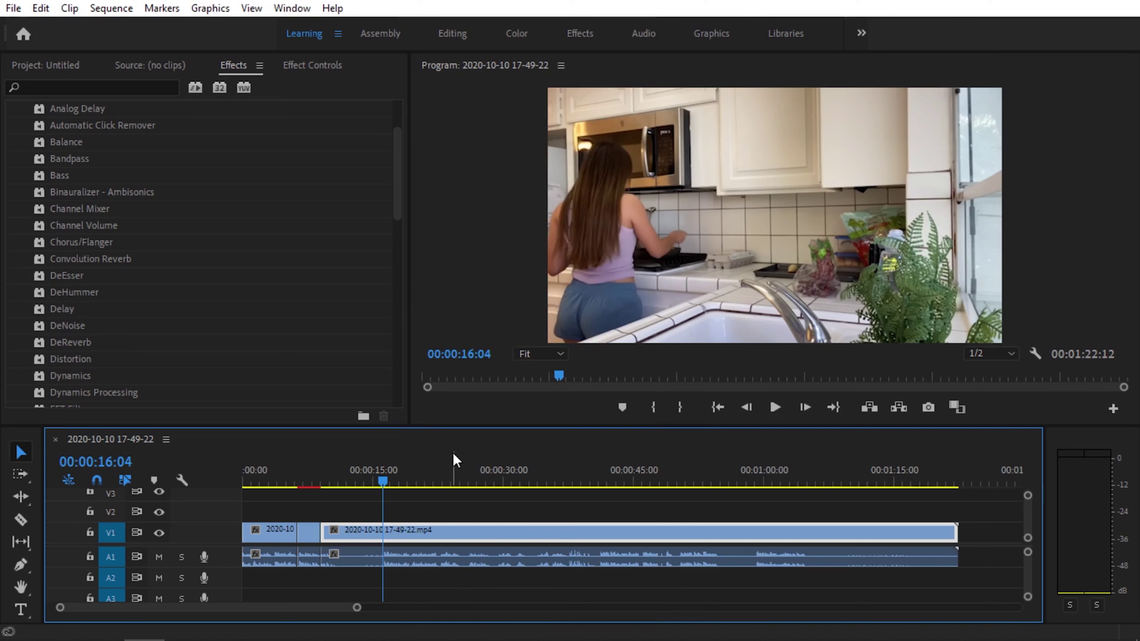
pyautogui.click(415, 564)
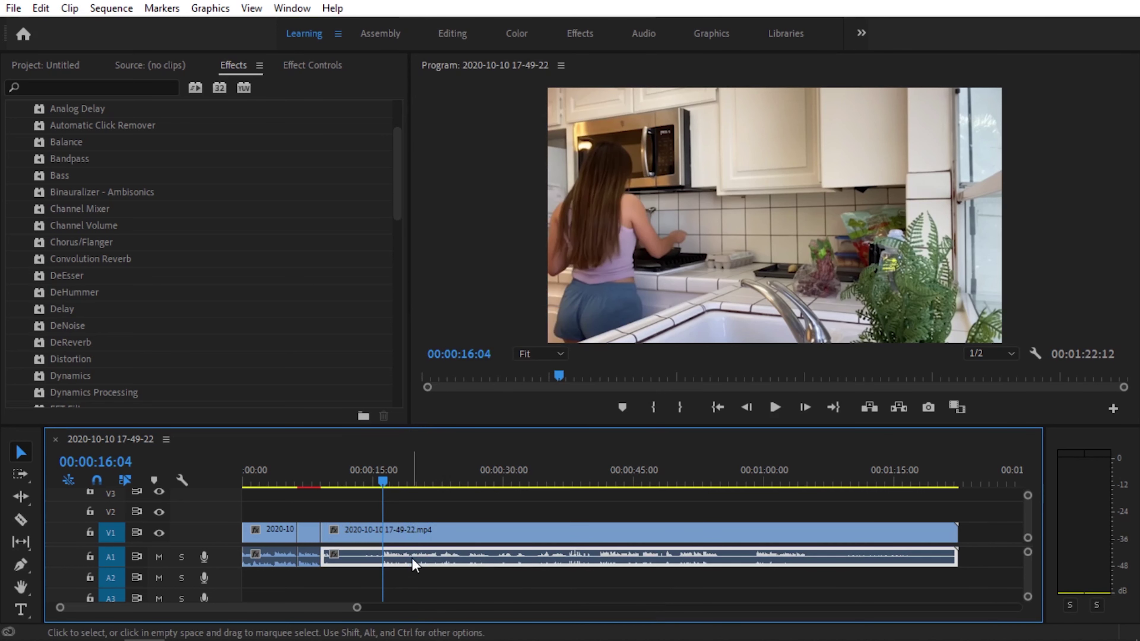
# Step: Razor-cut the A1 audio at about 16 and 22 seconds
pyautogui.click(21, 522)
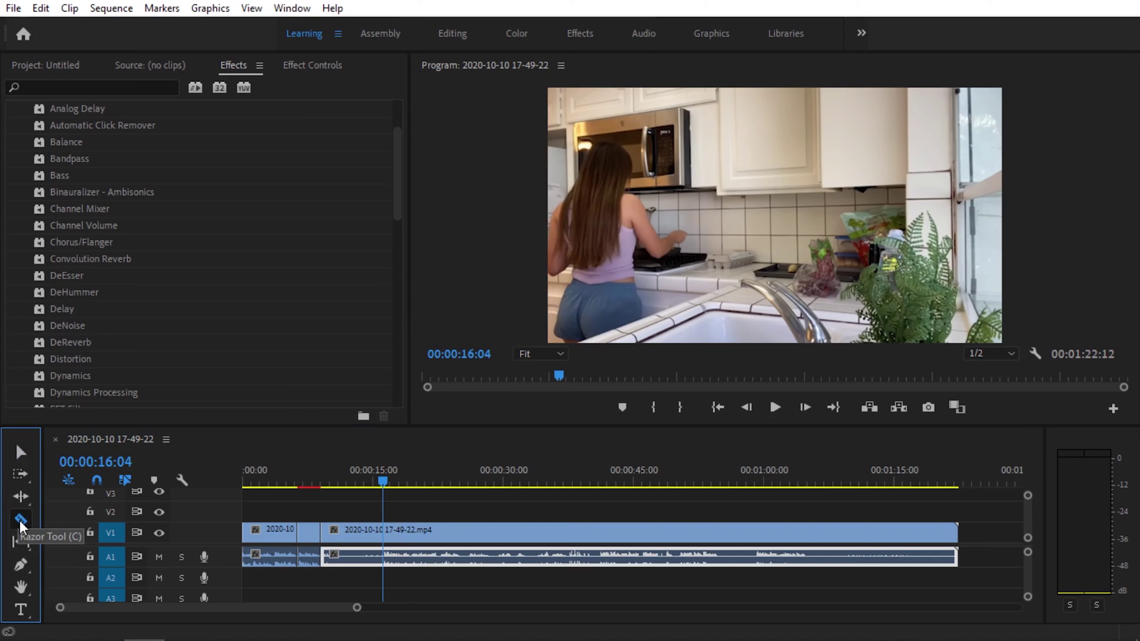
pyautogui.click(389, 560)
pyautogui.moveTo(387, 482); pyautogui.dragTo(442, 490)
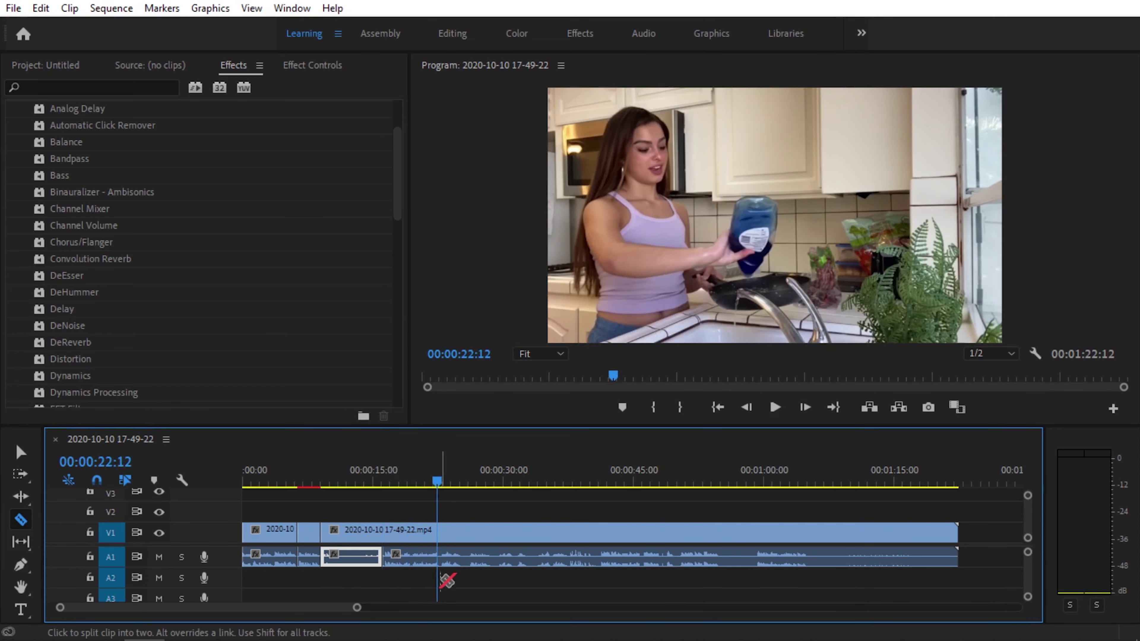
pyautogui.click(442, 559)
# Step: Apply Pitch Shifter to the isolated 16–22-second A1 audio piece and show its Effect Controls
pyautogui.press('v')
pyautogui.click(408, 557)
pyautogui.scroll(2, 140, 260)
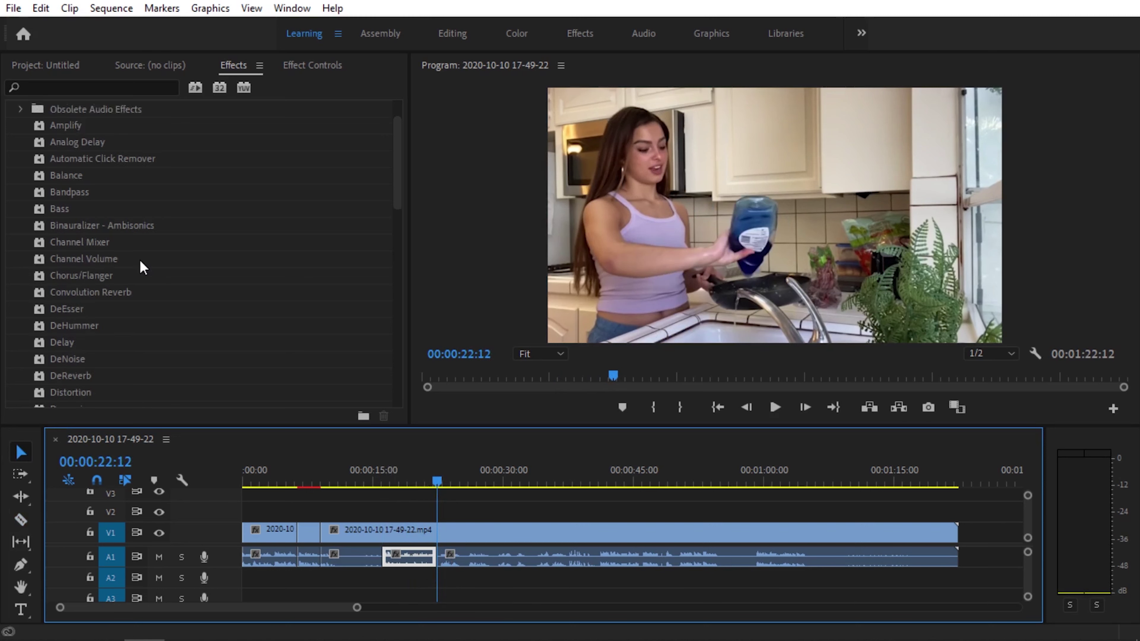
pyautogui.scroll(3, 112, 199)
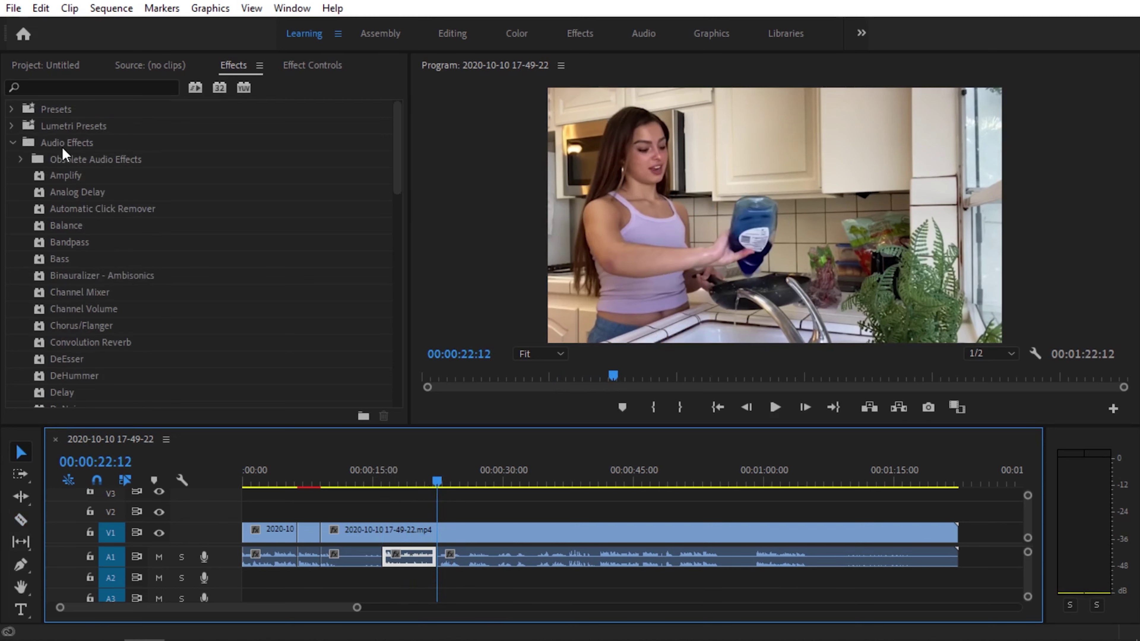
pyautogui.scroll(-2, 132, 181)
pyautogui.scroll(-2, 132, 180)
pyautogui.scroll(-2, 132, 184)
pyautogui.scroll(-2, 133, 186)
pyautogui.scroll(-2, 132, 187)
pyautogui.scroll(-1, 132, 188)
pyautogui.scroll(-4, 131, 191)
pyautogui.click(64, 275)
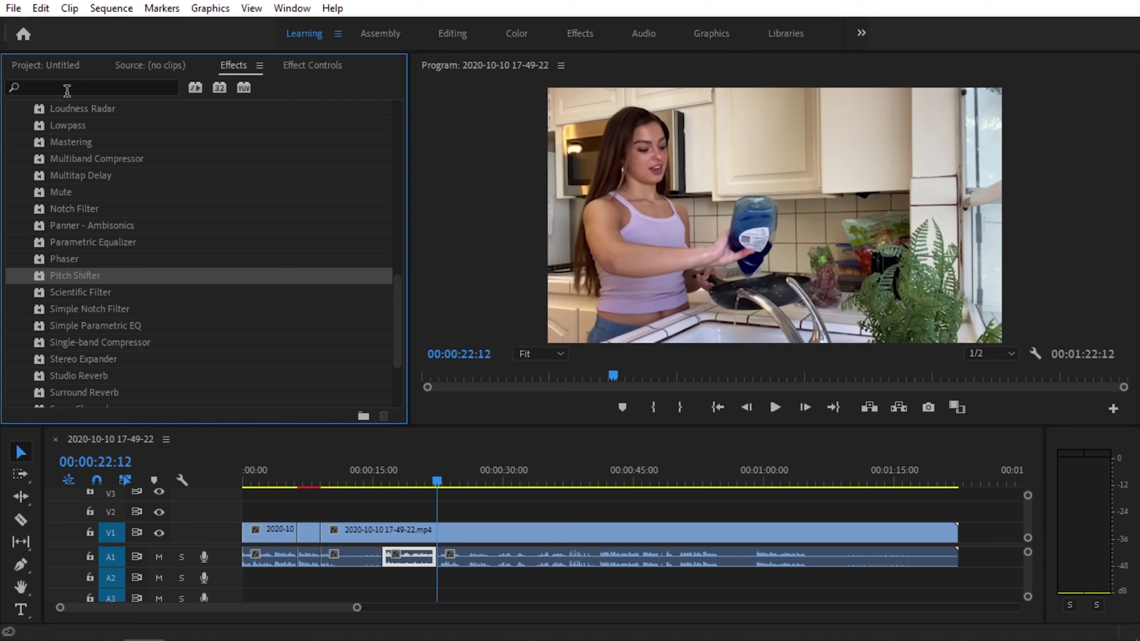
pyautogui.moveTo(65, 275); pyautogui.dragTo(404, 559)
pyautogui.click(318, 69)
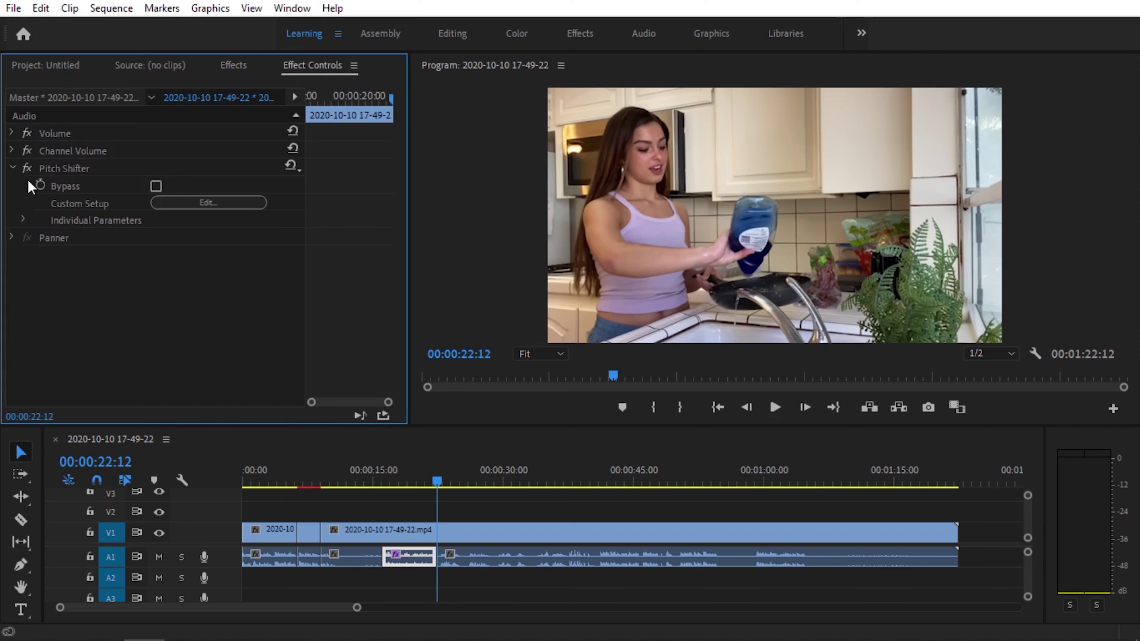
# Step: Apply the Angry Gerbil Pitch Shifter preset and play back the pitched-up audio
pyautogui.click(195, 199)
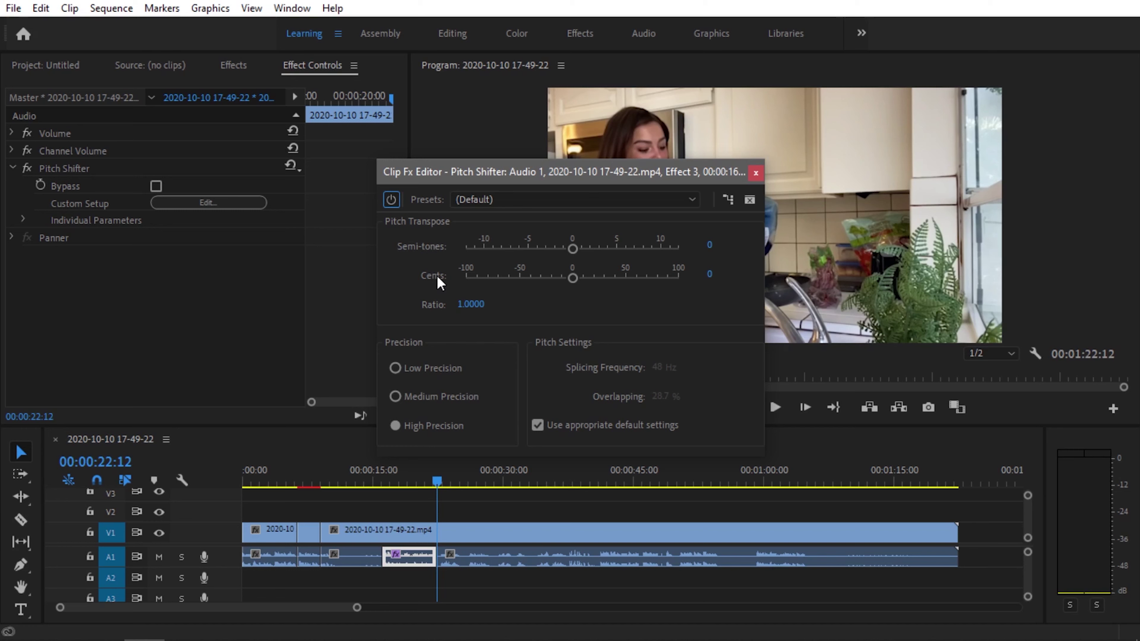
pyautogui.click(477, 198)
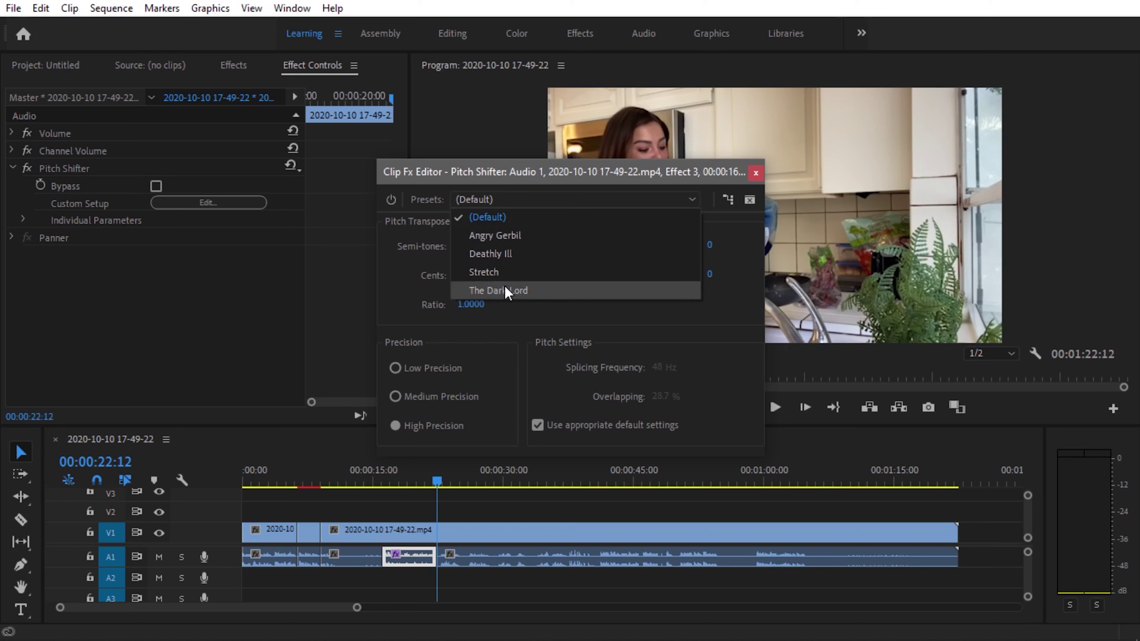
pyautogui.click(484, 237)
pyautogui.moveTo(422, 482); pyautogui.dragTo(391, 483)
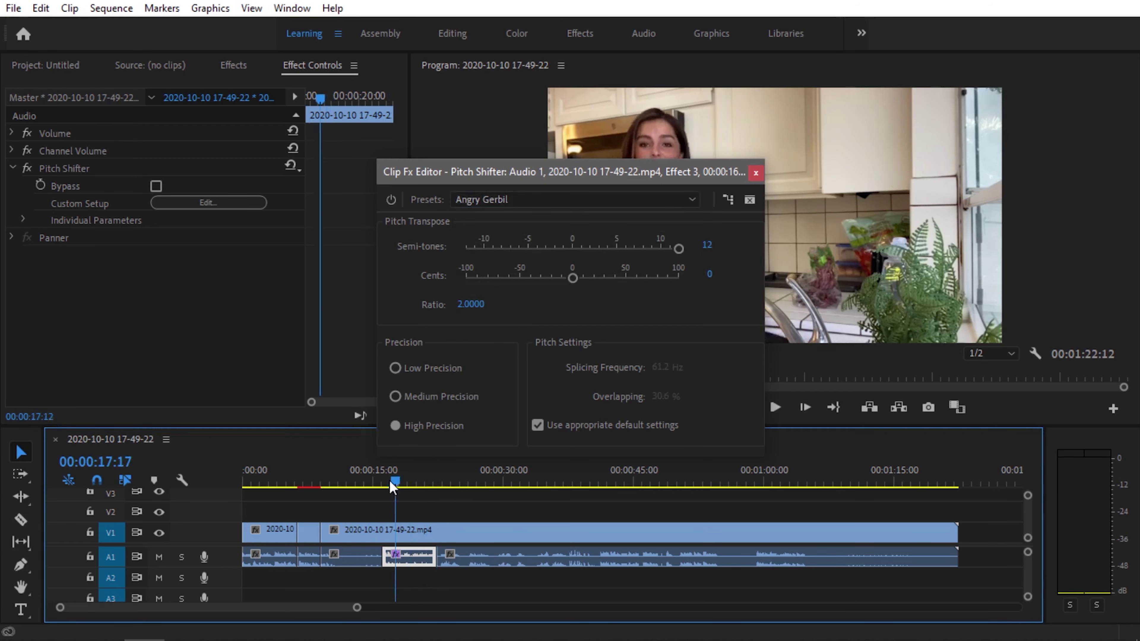
pyautogui.click(781, 409)
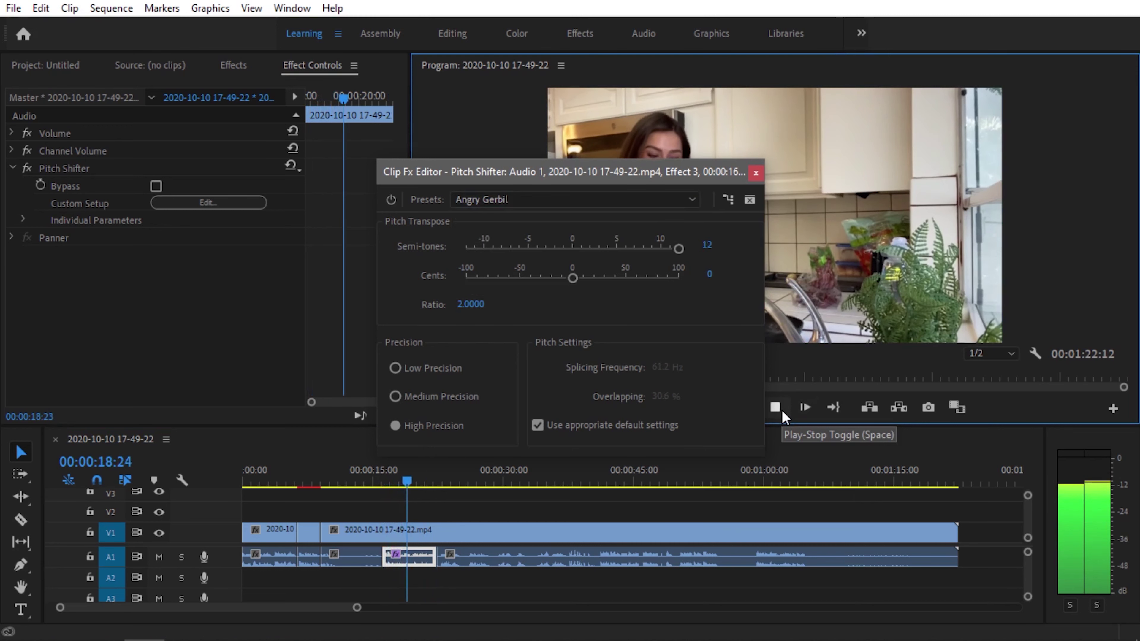
pyautogui.click(782, 411)
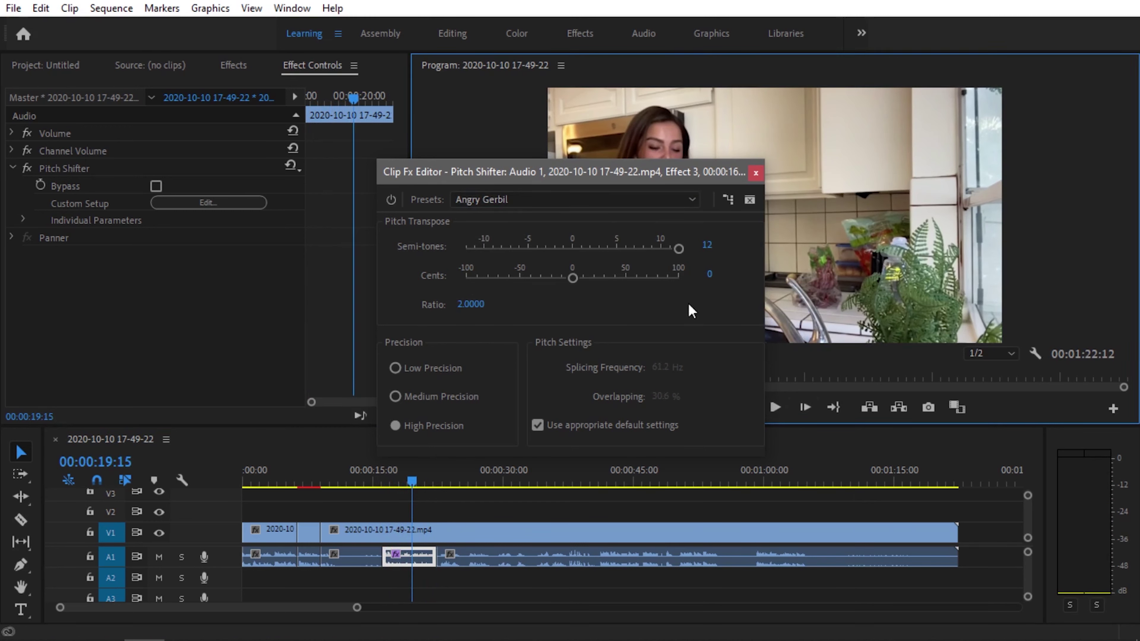
# Step: Lower the pitch to -12 semitones, then switch to The Dark Lord preset and audition both
pyautogui.moveTo(709, 245); pyautogui.dragTo(712, 249)
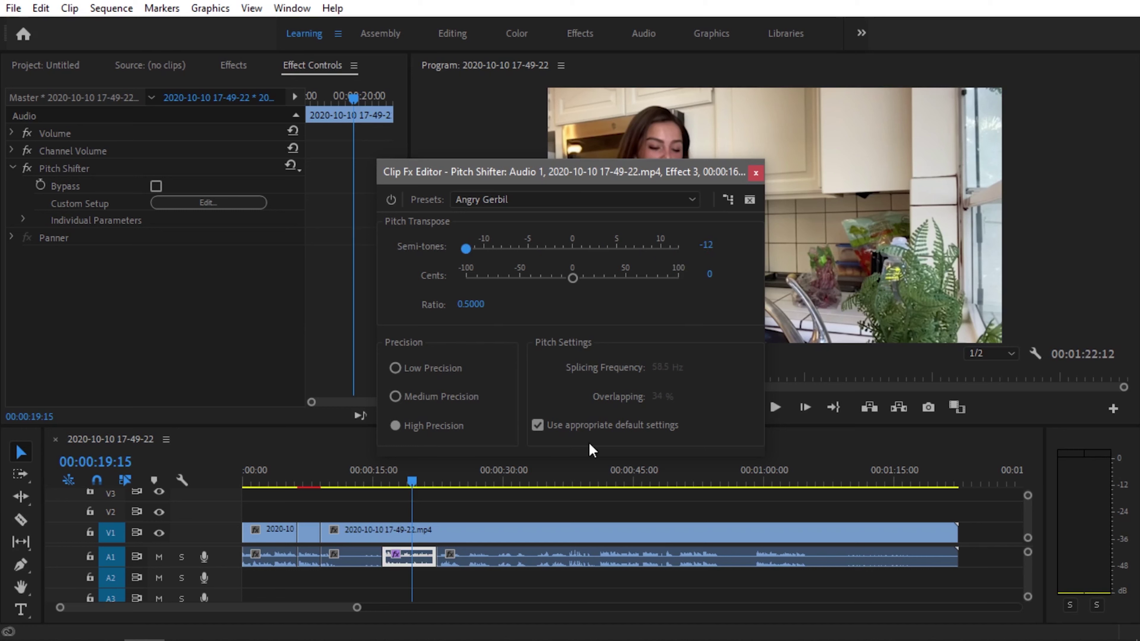
pyautogui.click(776, 407)
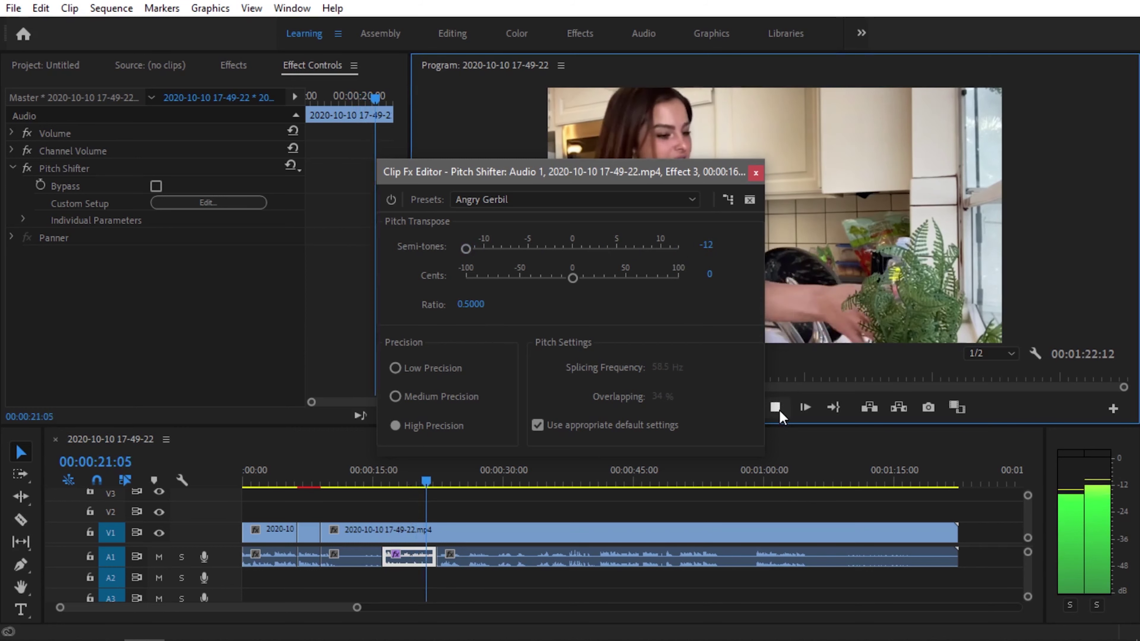
pyautogui.click(775, 407)
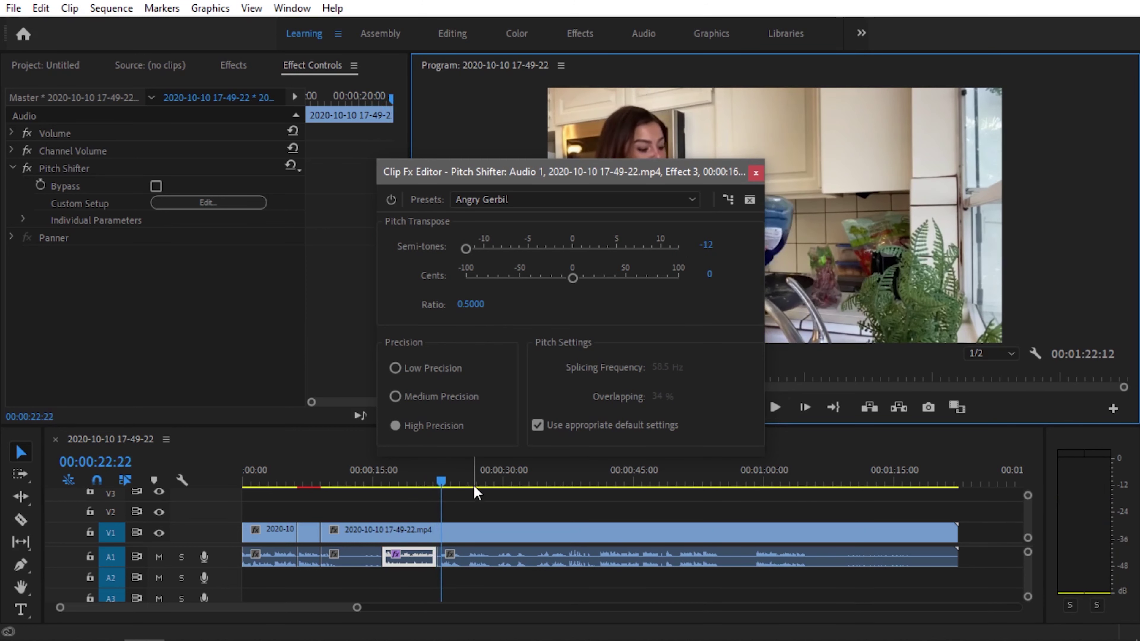
pyautogui.moveTo(442, 481); pyautogui.dragTo(384, 481)
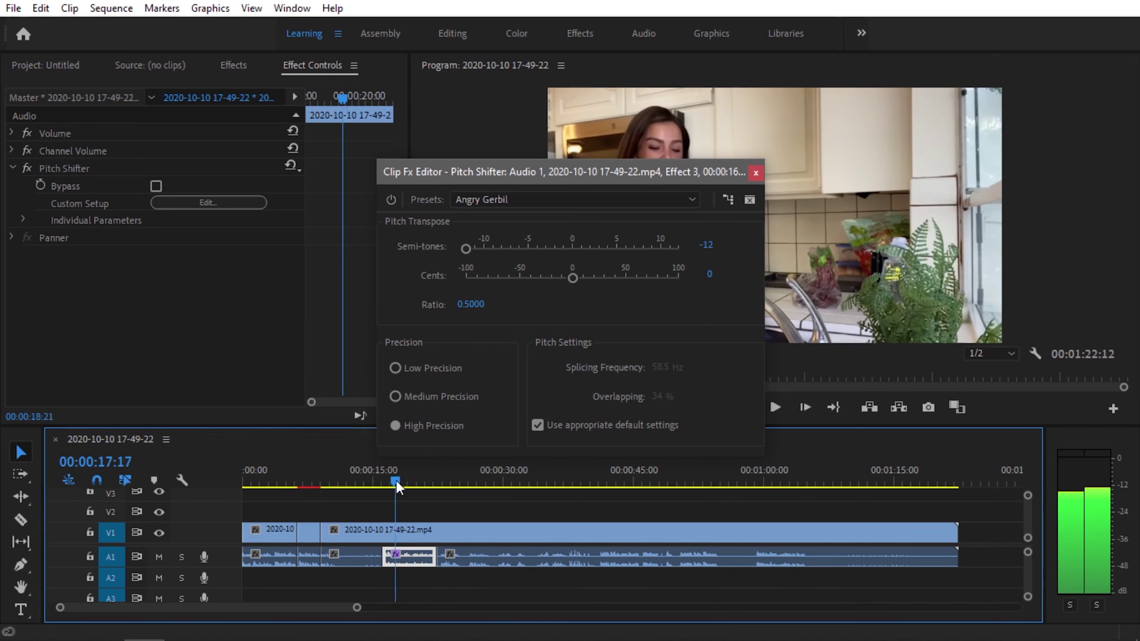
pyautogui.click(579, 203)
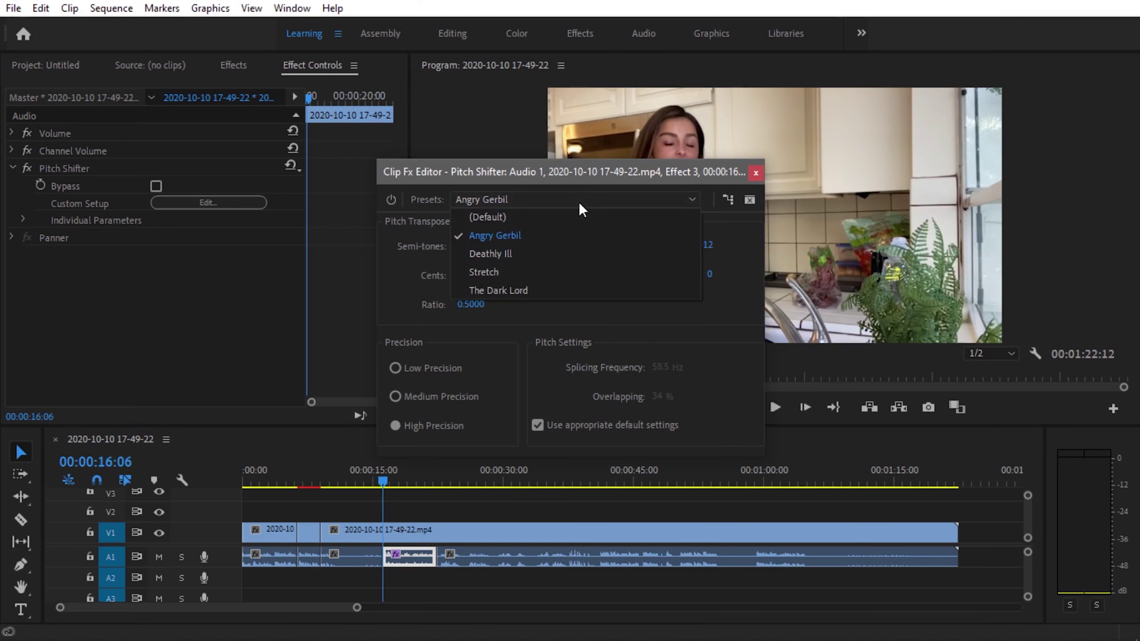
pyautogui.click(490, 290)
pyautogui.click(775, 407)
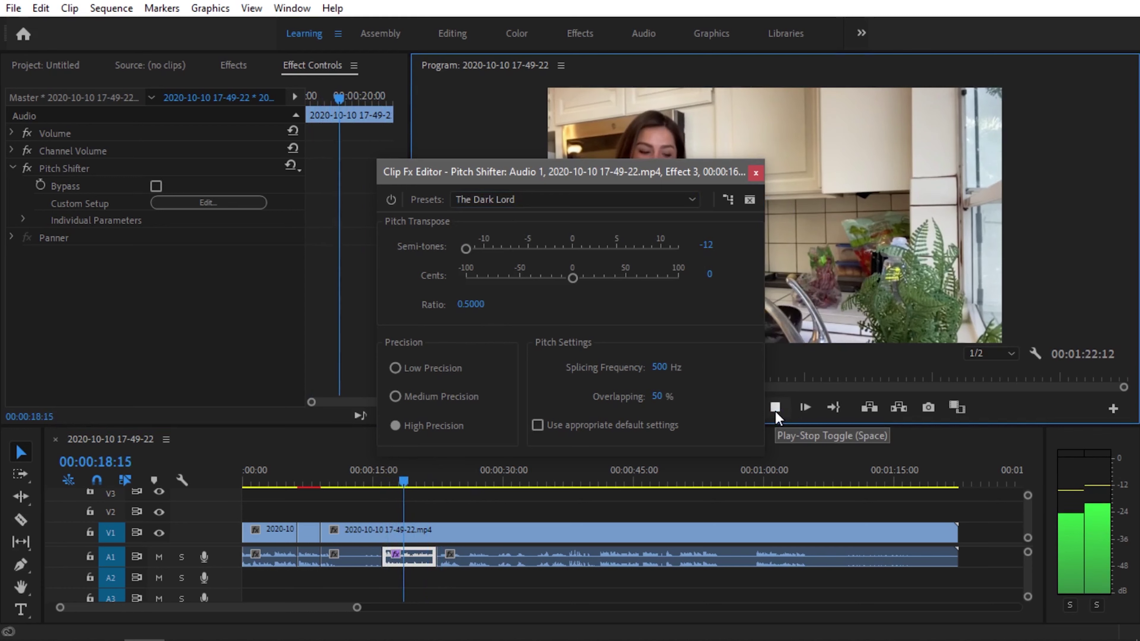
pyautogui.click(775, 412)
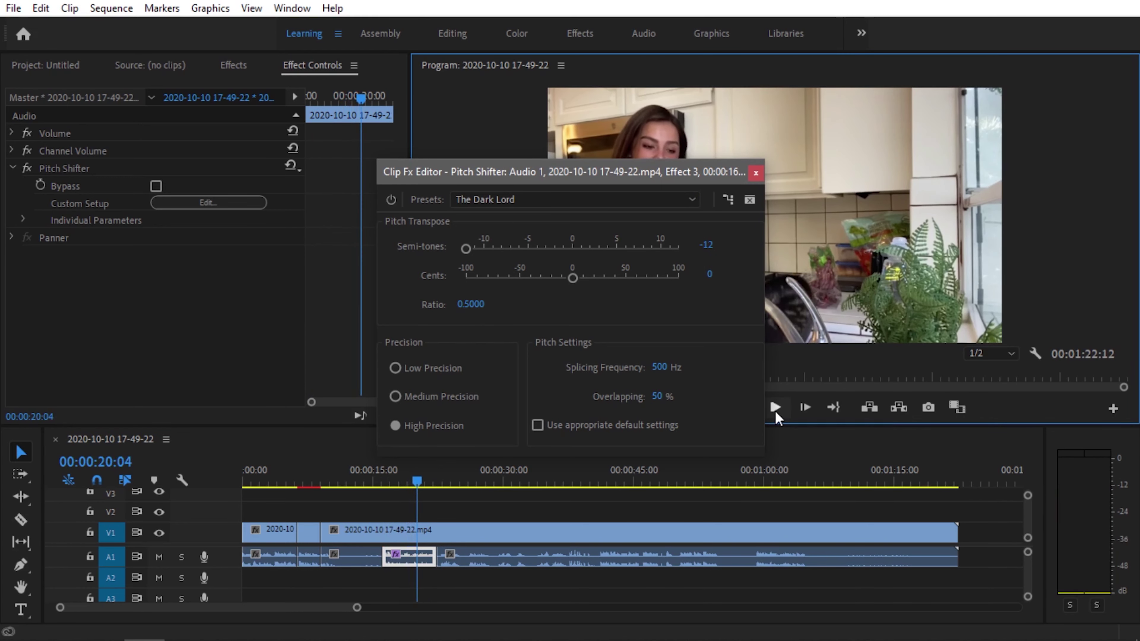
# Step: Close the Pitch Shifter editor and remove the effect from the cut audio clip
pyautogui.click(756, 172)
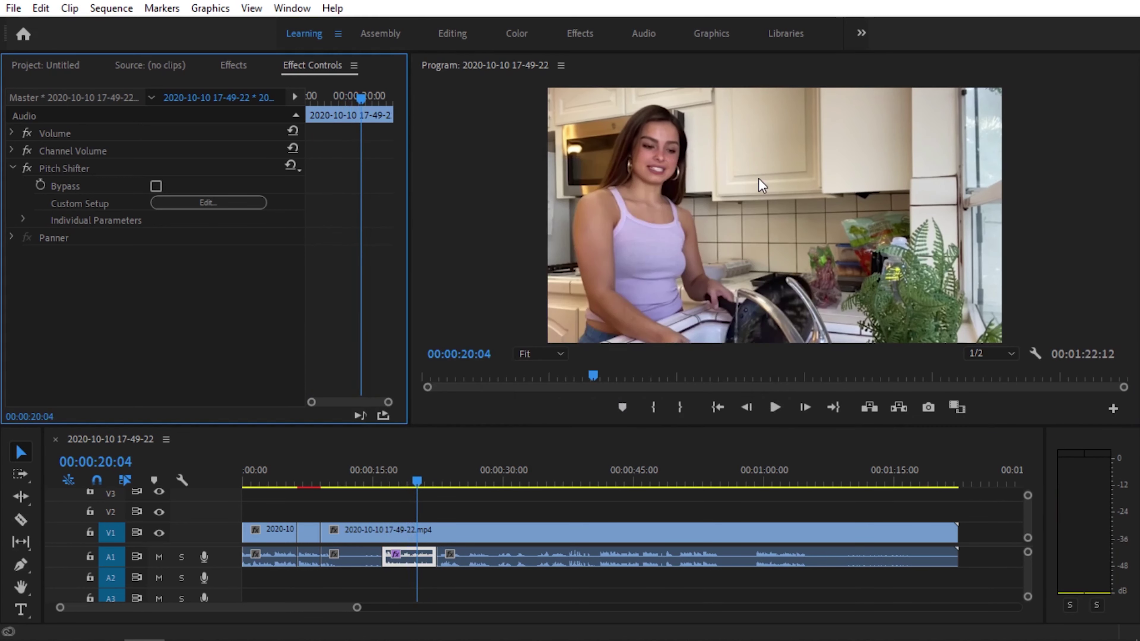
pyautogui.hotkey('ctrl', 'z')
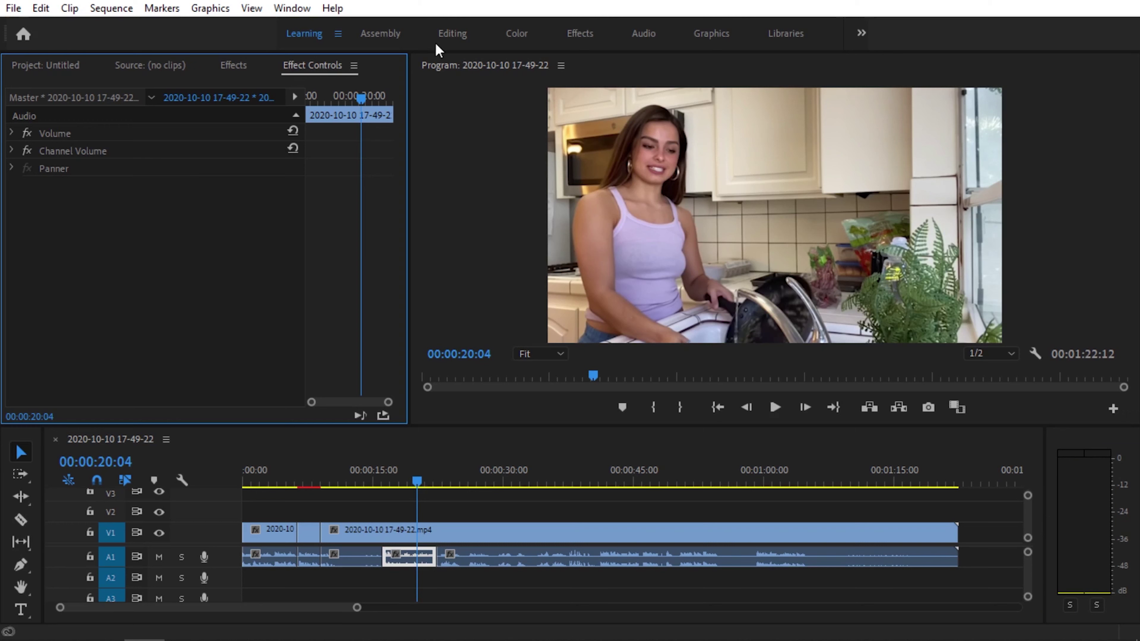
# Step: Open the Audio workspace, reveal the mixer's per-track effect slots, and resize the mixer and timeline panels
pyautogui.click(642, 35)
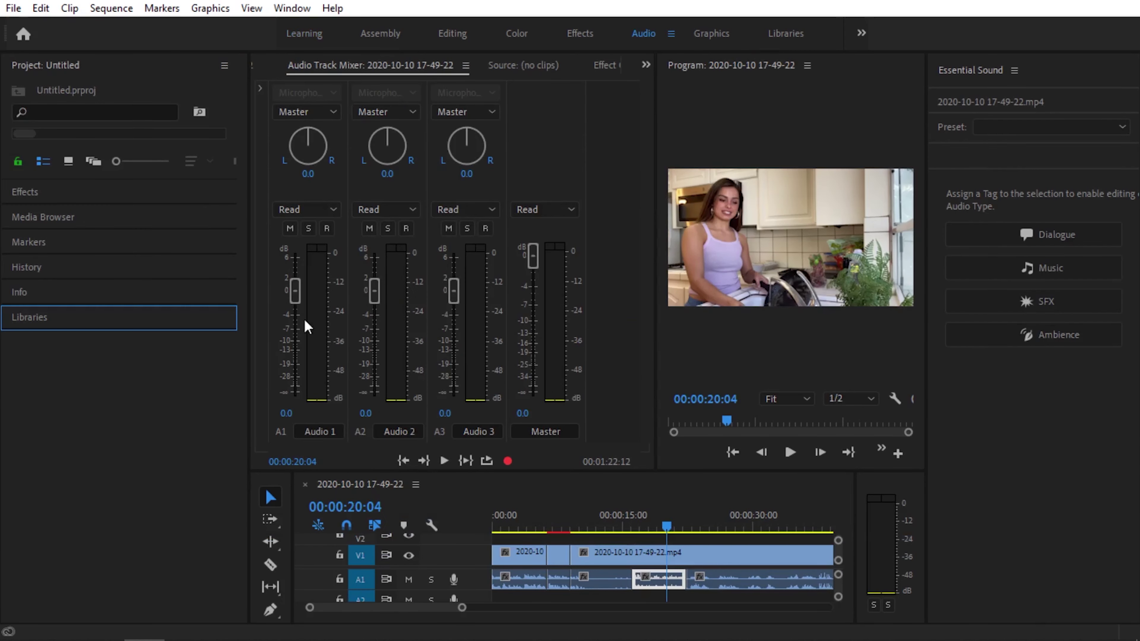
pyautogui.click(260, 89)
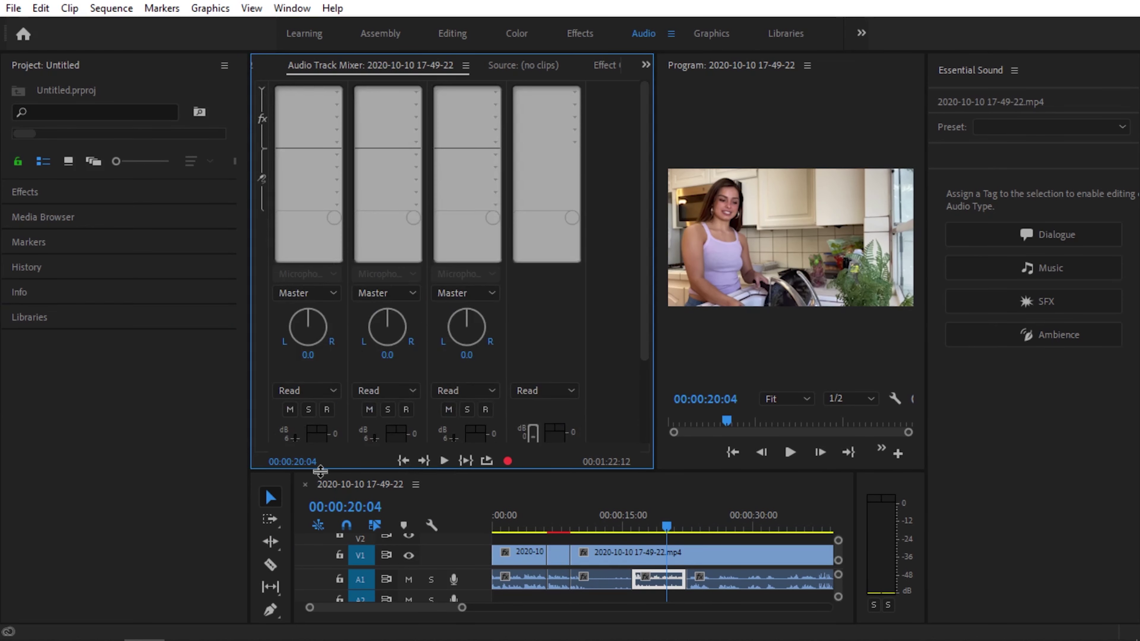
pyautogui.moveTo(321, 475); pyautogui.dragTo(321, 582)
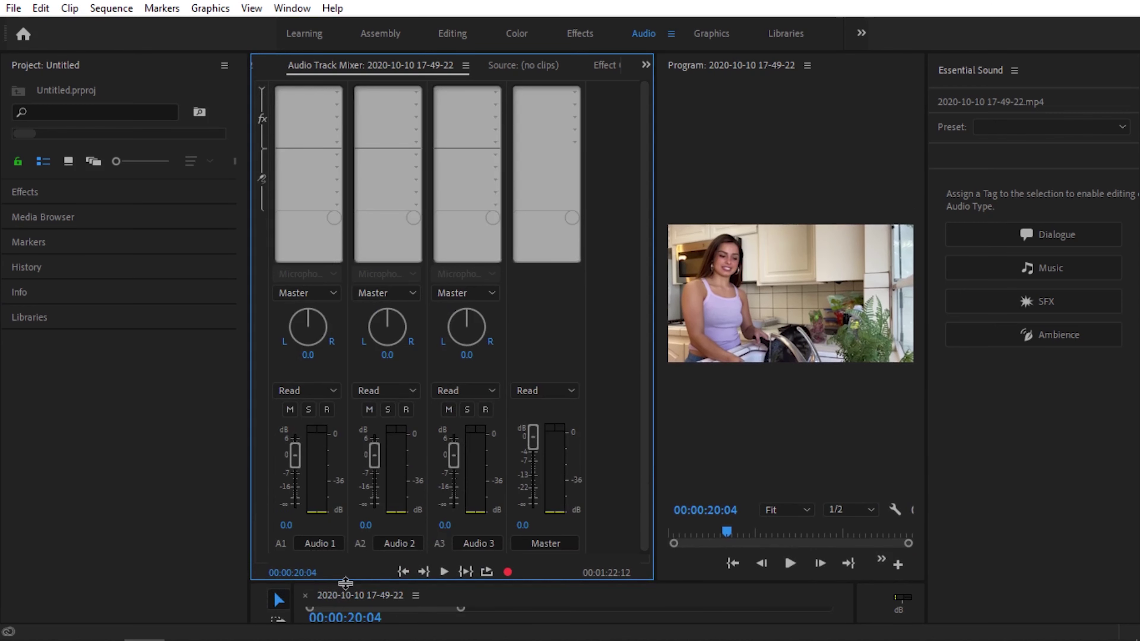
pyautogui.moveTo(345, 582); pyautogui.dragTo(345, 234)
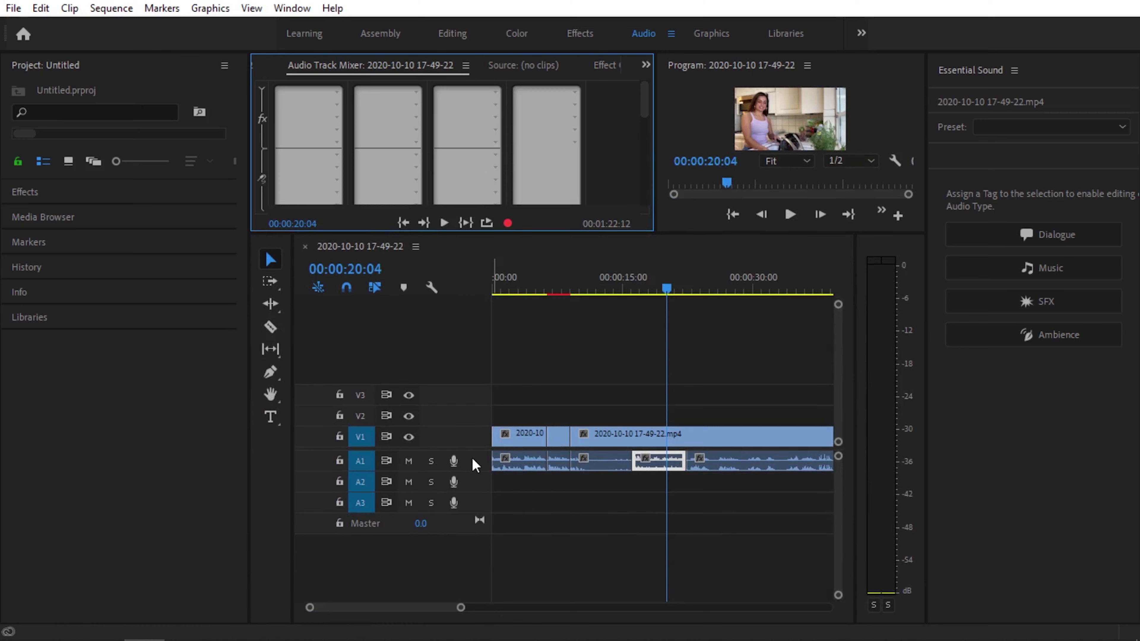
# Step: Add Delay and Echo > Analog Delay to the Audio 1 mixer track and play back from about 17 seconds
pyautogui.moveTo(341, 233); pyautogui.dragTo(342, 451)
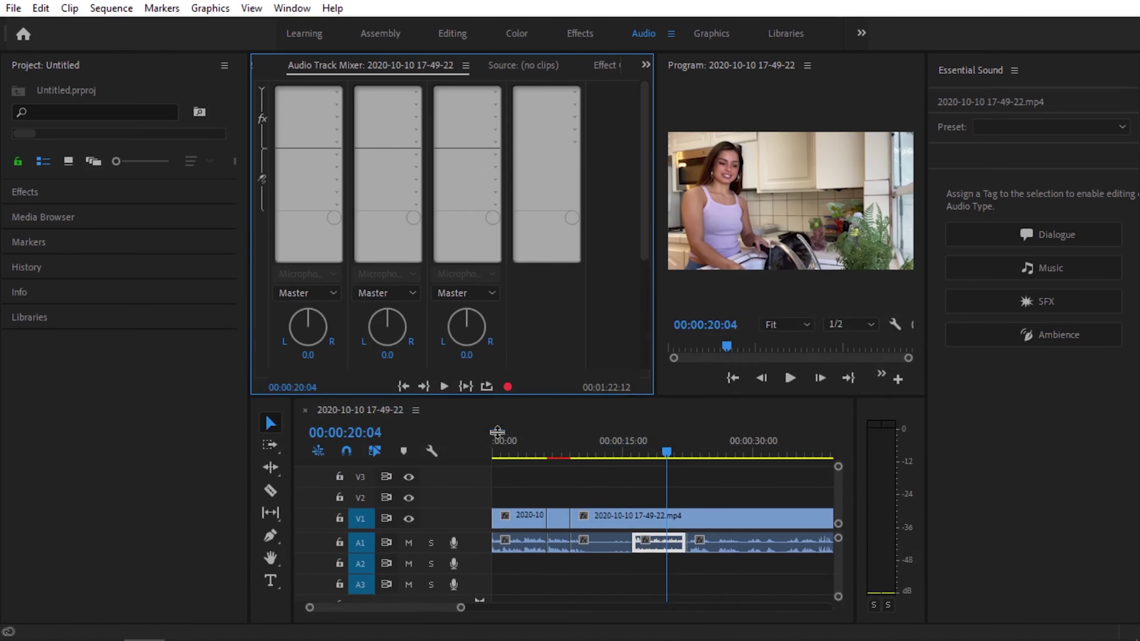
pyautogui.click(338, 96)
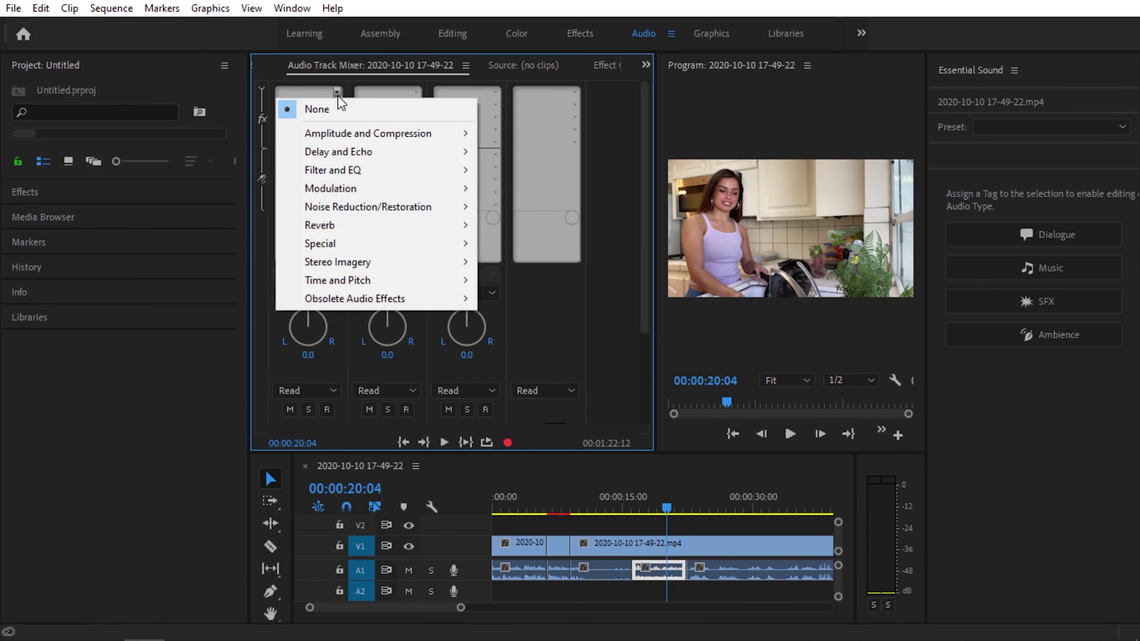
pyautogui.moveTo(336, 153)
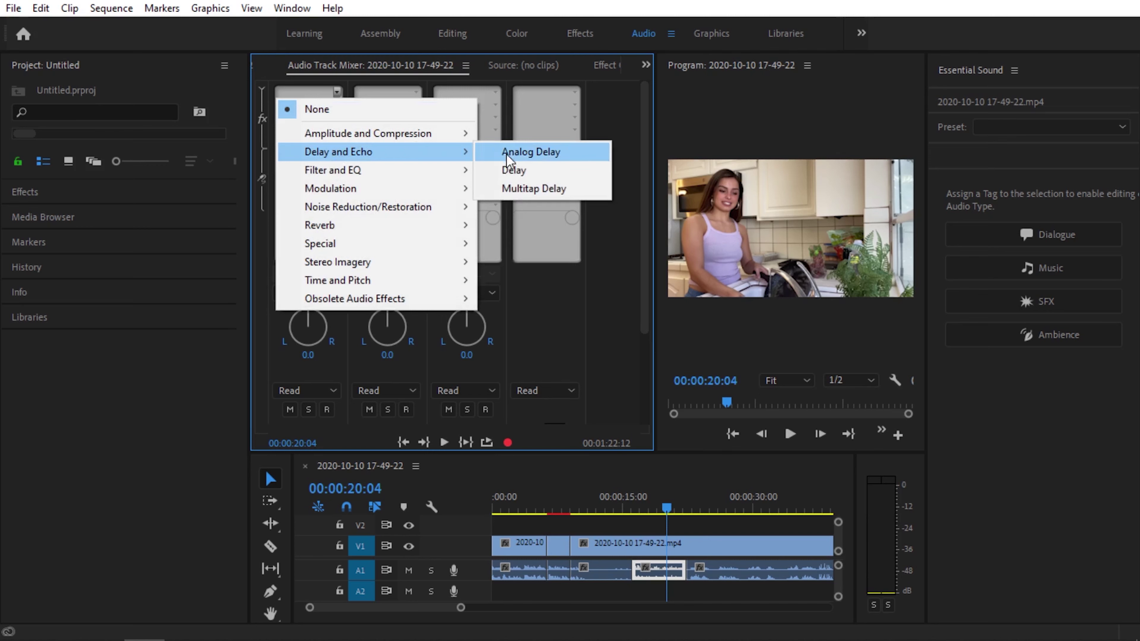
pyautogui.click(507, 153)
pyautogui.moveTo(664, 509); pyautogui.dragTo(634, 512)
pyautogui.click(790, 434)
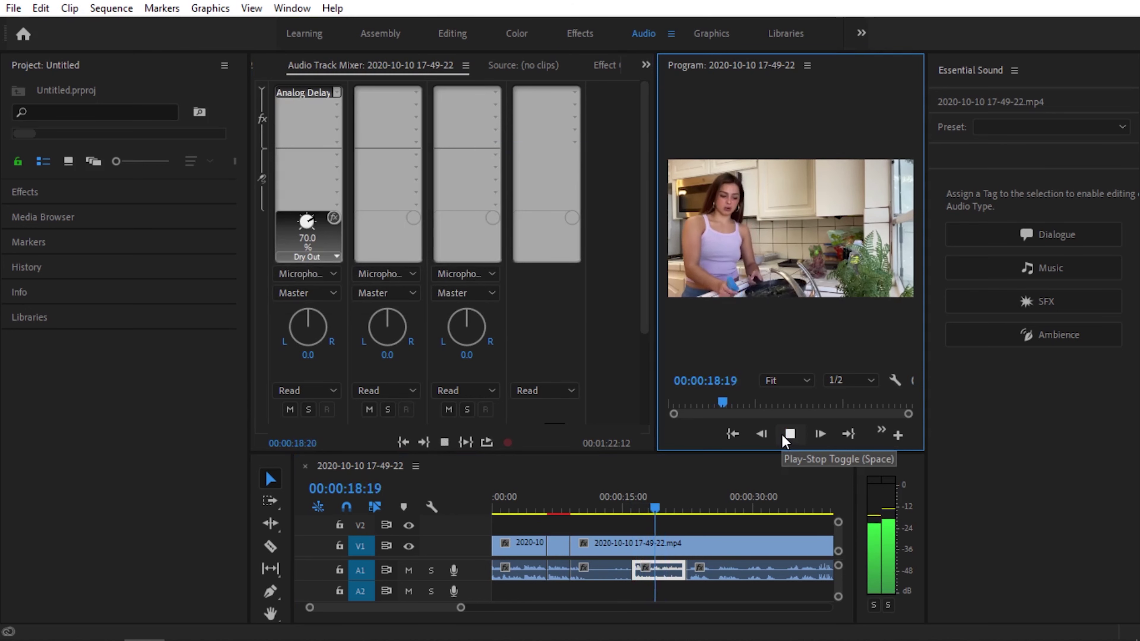
pyautogui.click(786, 435)
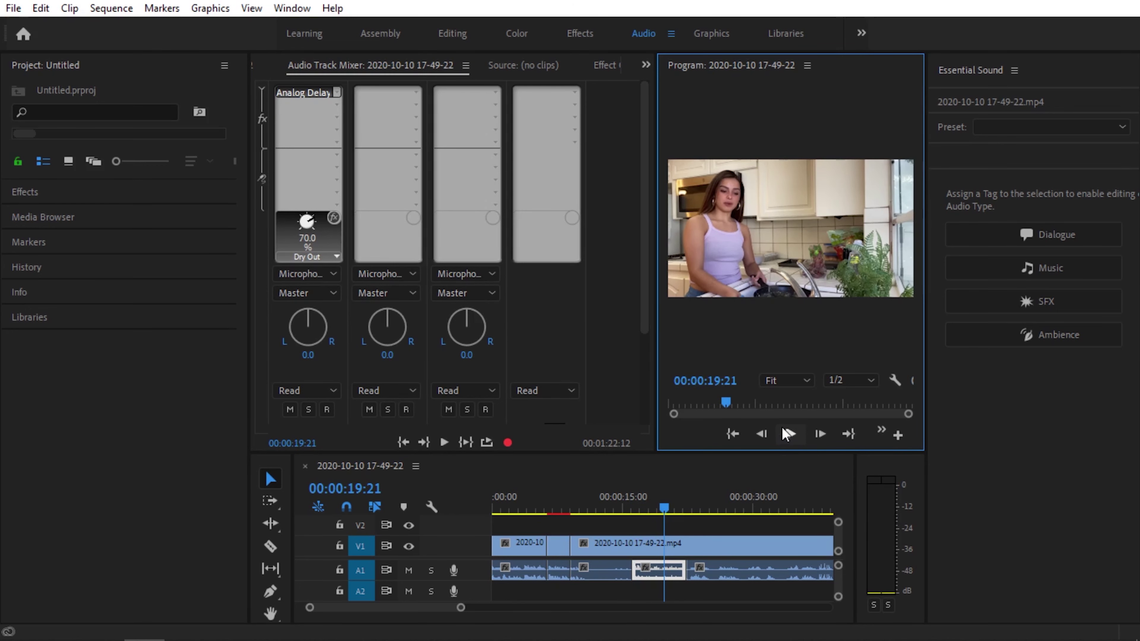